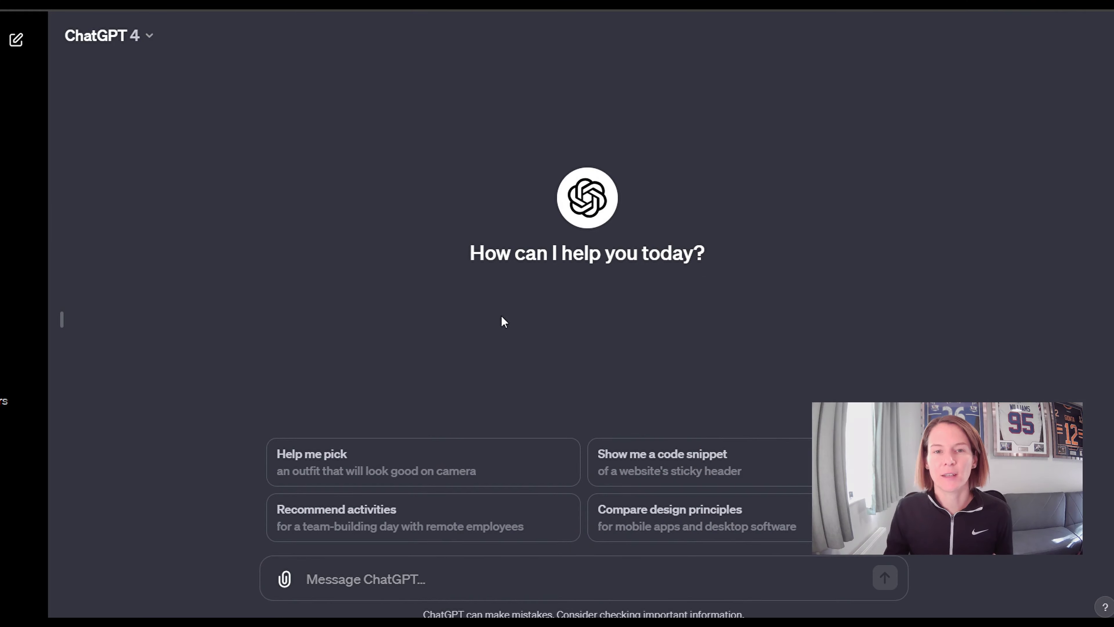
# Keeping GPT-4, ask how internal and external training load differ and review the reply
pyautogui.click(142, 42)
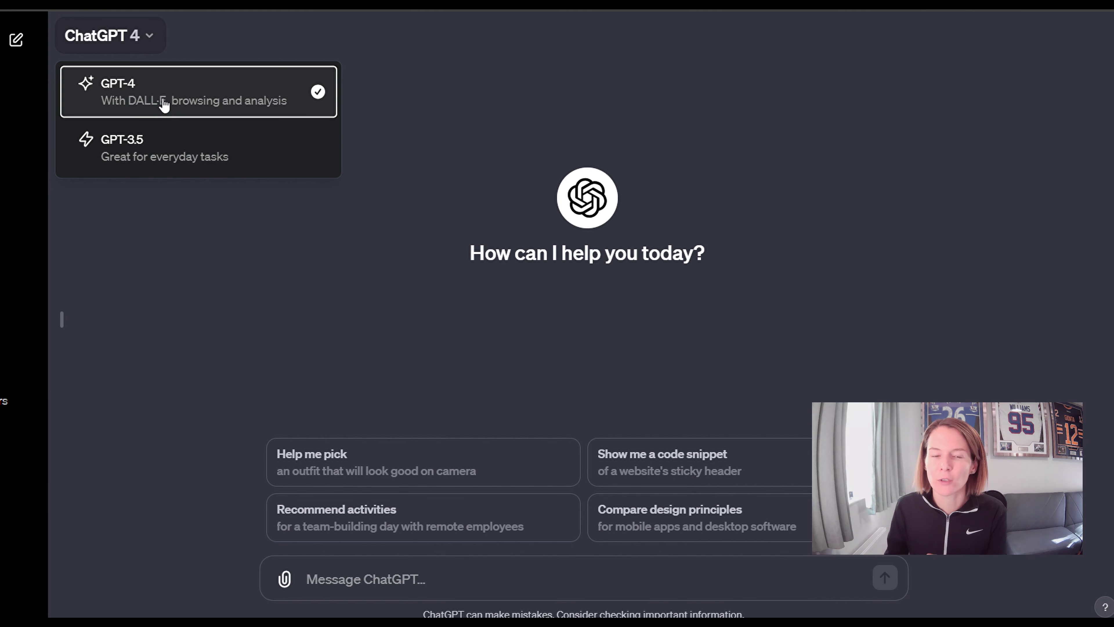
pyautogui.click(147, 37)
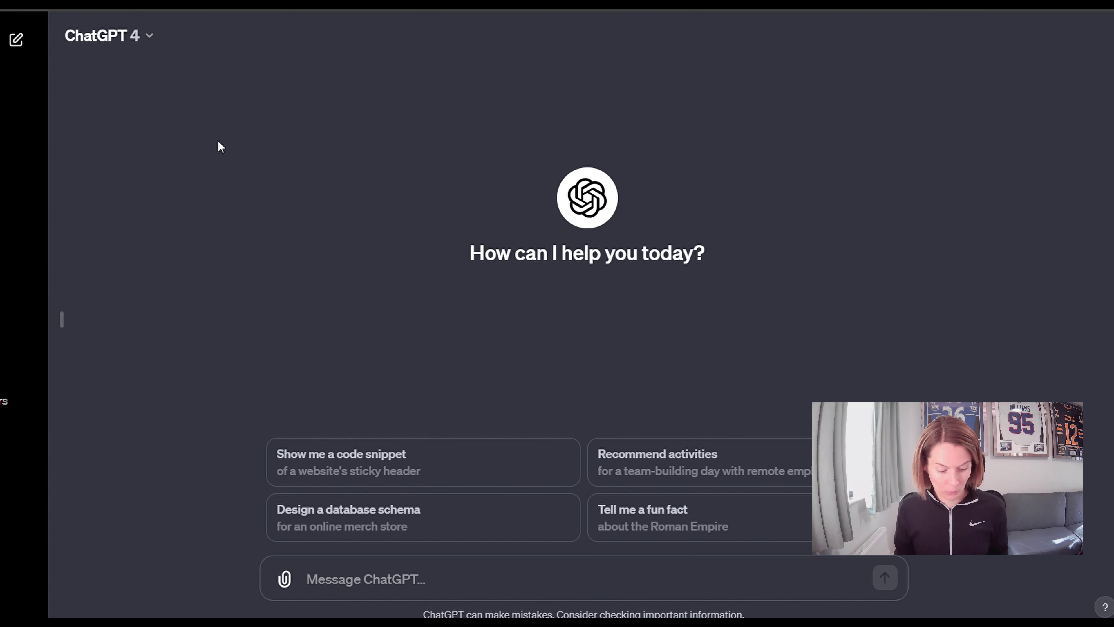
pyautogui.write('Can you define internal and external training load, and discuss the difference between them?')
pyautogui.press('BackSpace')
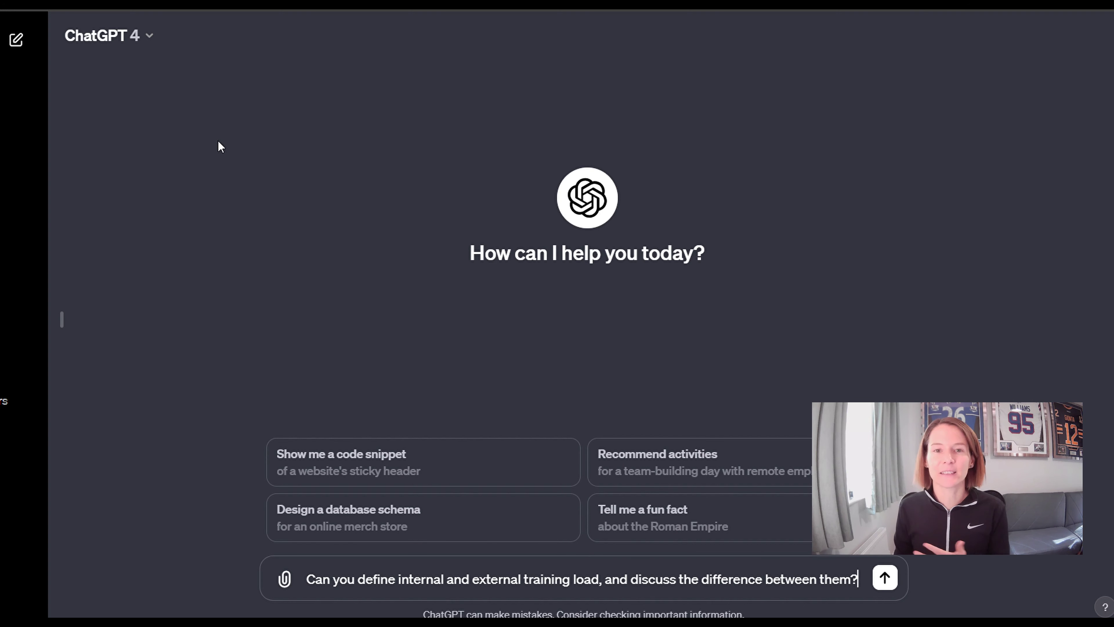
pyautogui.press('Return')
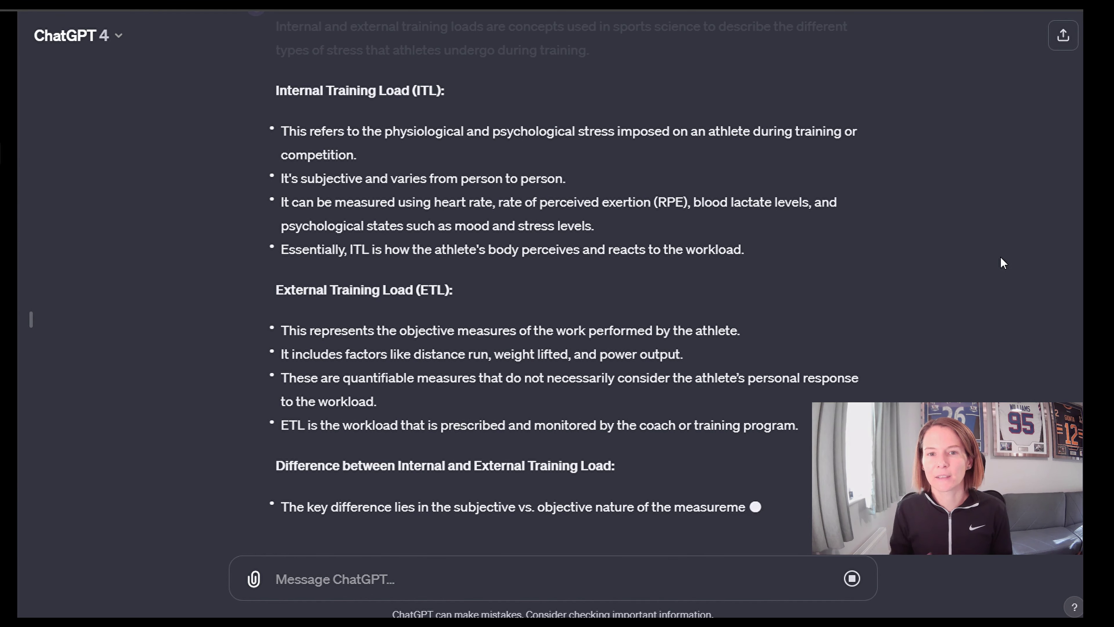
pyautogui.scroll(2, 997, 258)
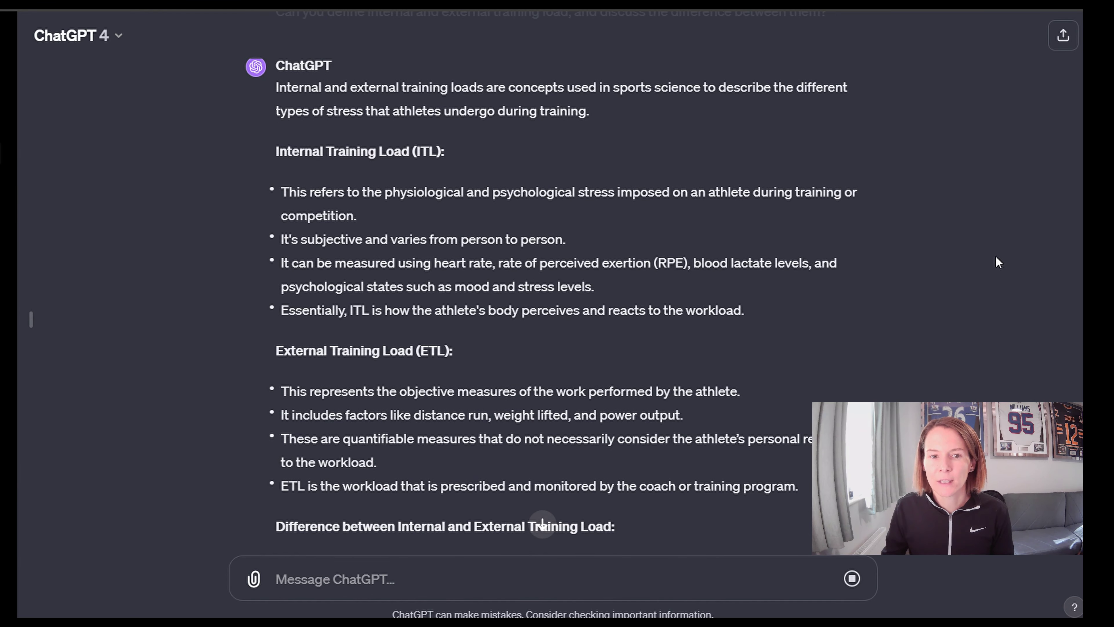
pyautogui.scroll(2, 344, 247)
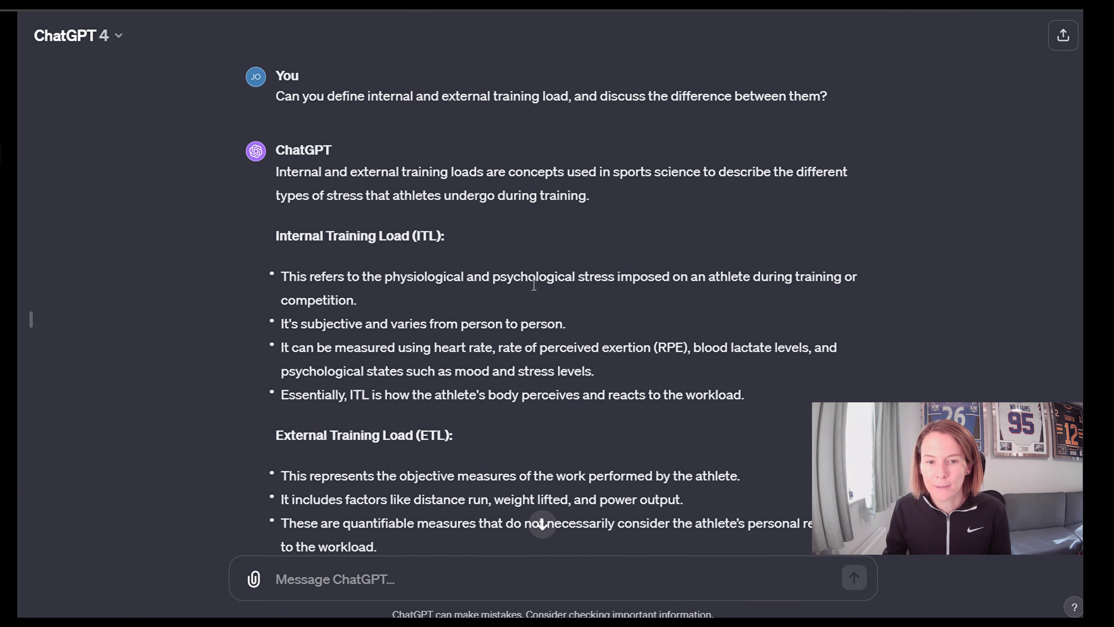
pyautogui.scroll(-2, 529, 285)
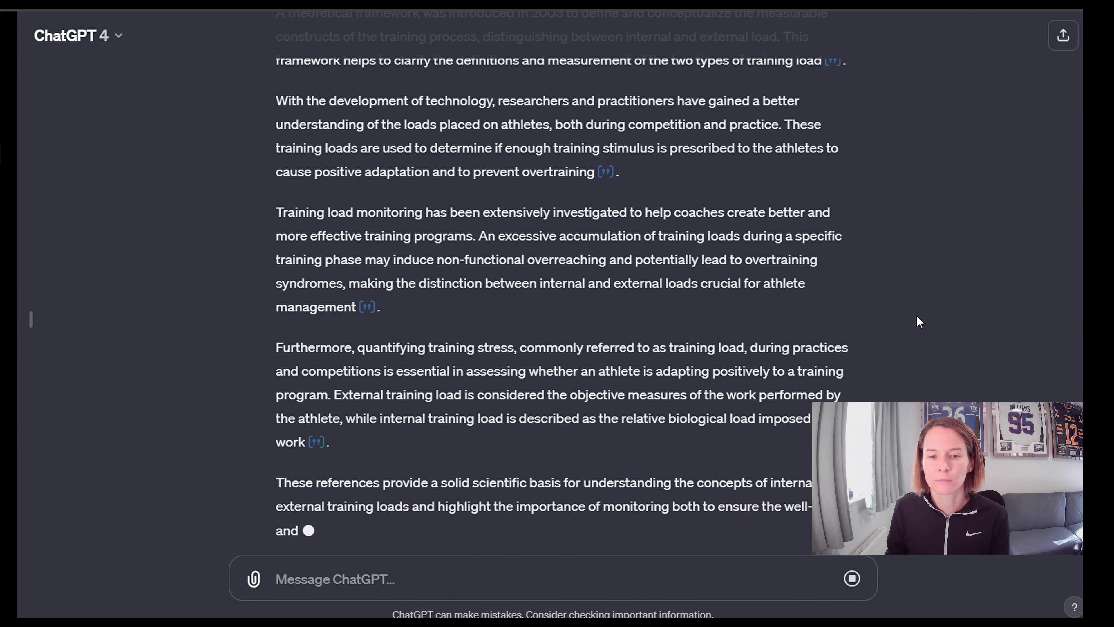
# Scroll back through the reply citing scientific sources on internal and external load
pyautogui.scroll(9, 917, 316)
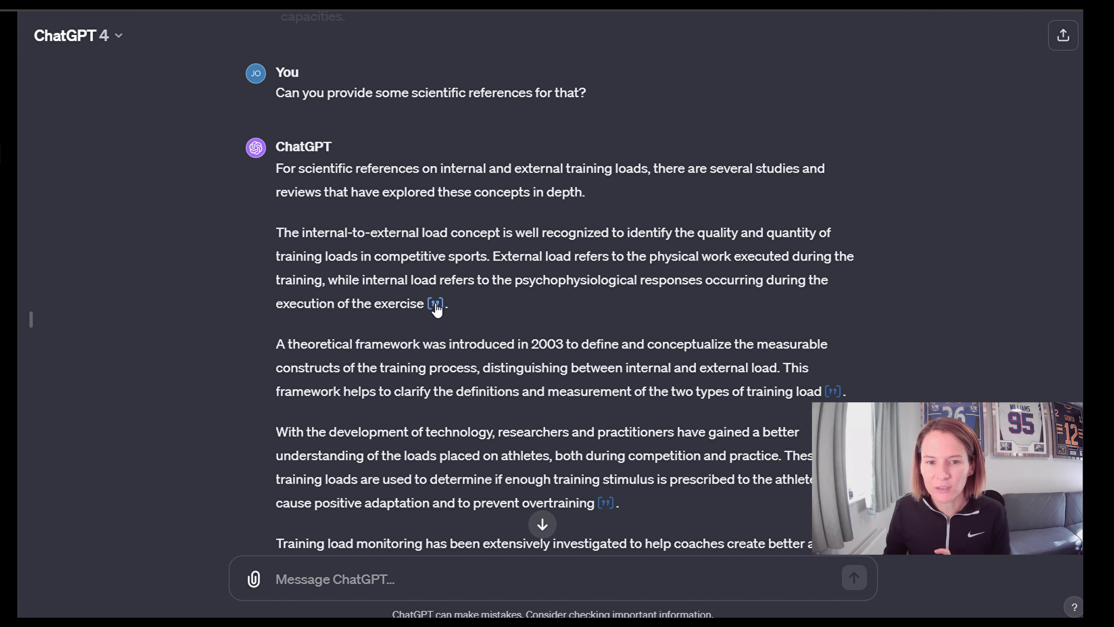
# Open the cited PubMed Central and PubMed sources and review the '15 Years On' abstract
pyautogui.moveTo(434, 309)
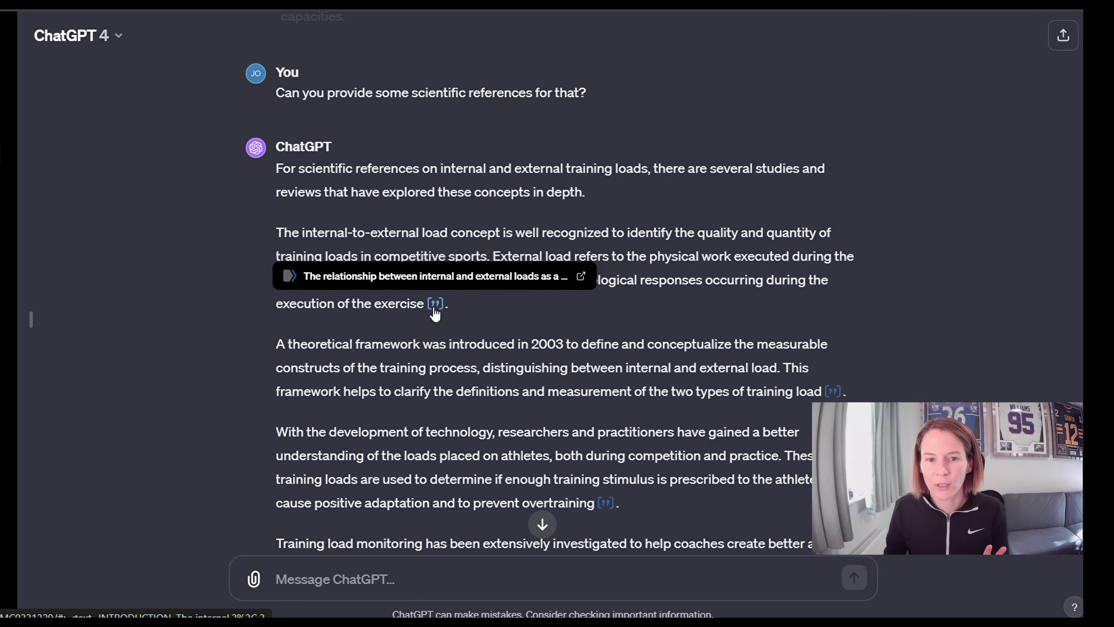
pyautogui.click(428, 305)
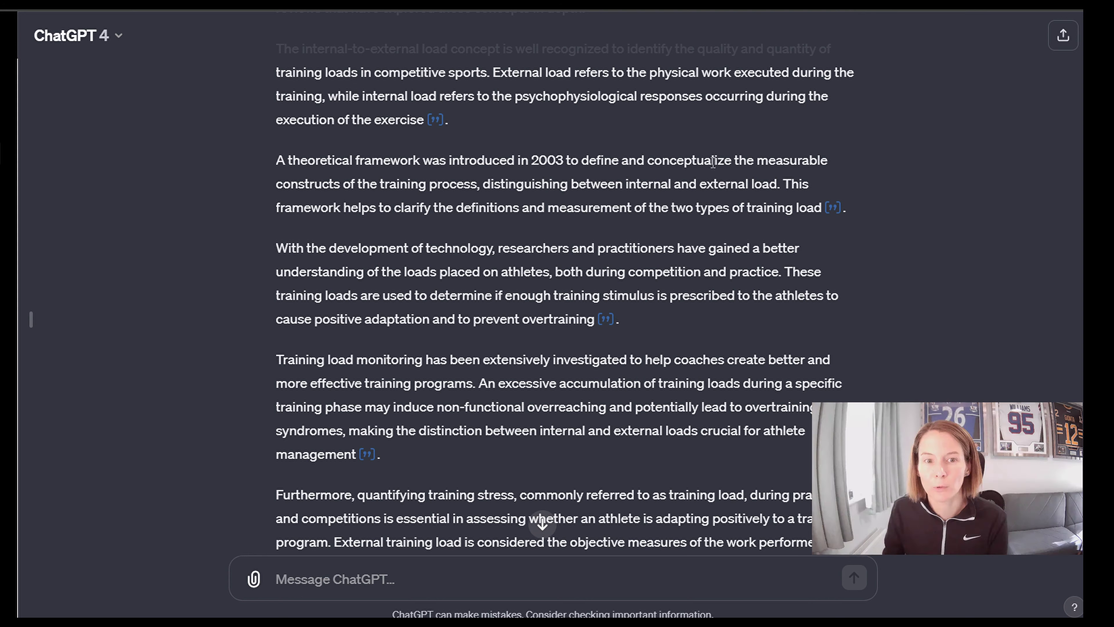
pyautogui.click(837, 214)
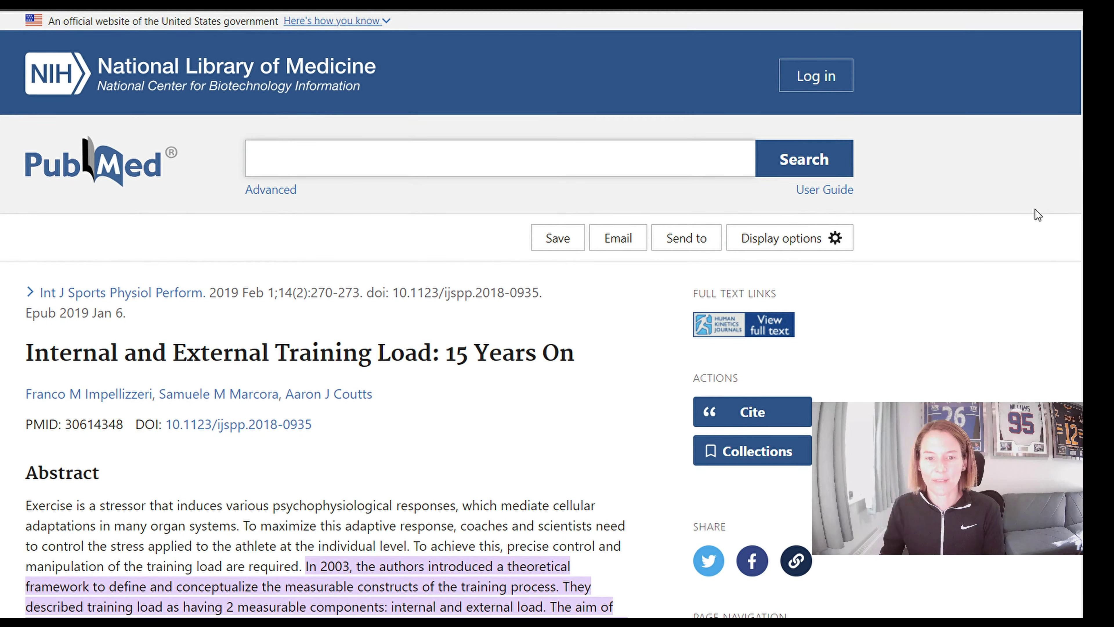
pyautogui.scroll(-5, 543, 315)
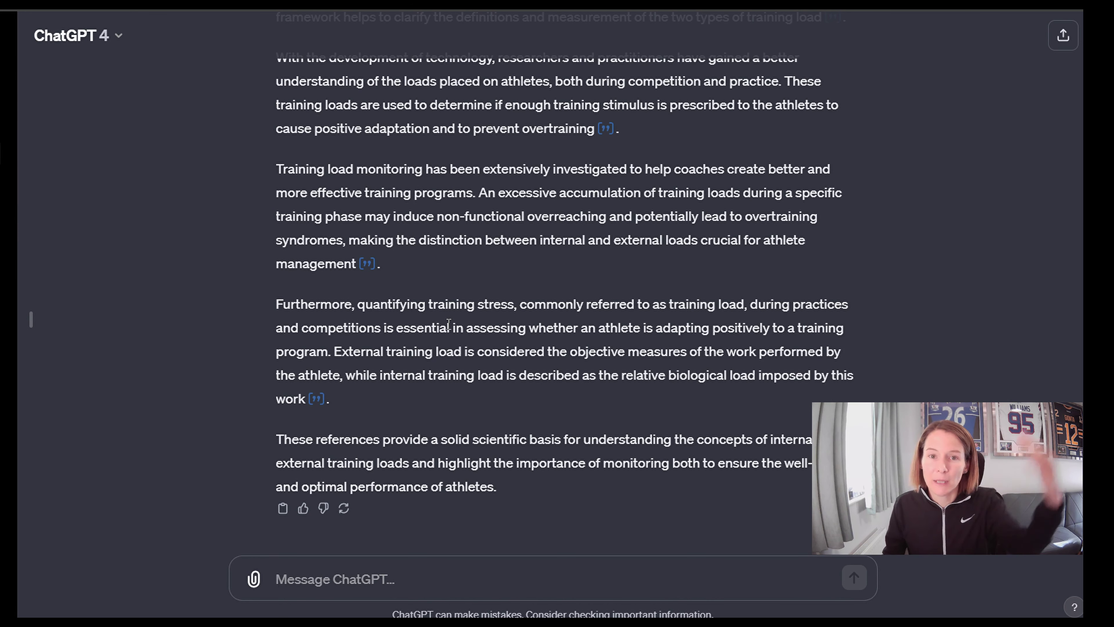
pyautogui.scroll(15, 448, 324)
pyautogui.moveTo(452, 208); pyautogui.dragTo(570, 208)
# Highlight the 2003 framework sentence and the Foster et al., 2001 citation, then scroll to References
pyautogui.click(570, 208)
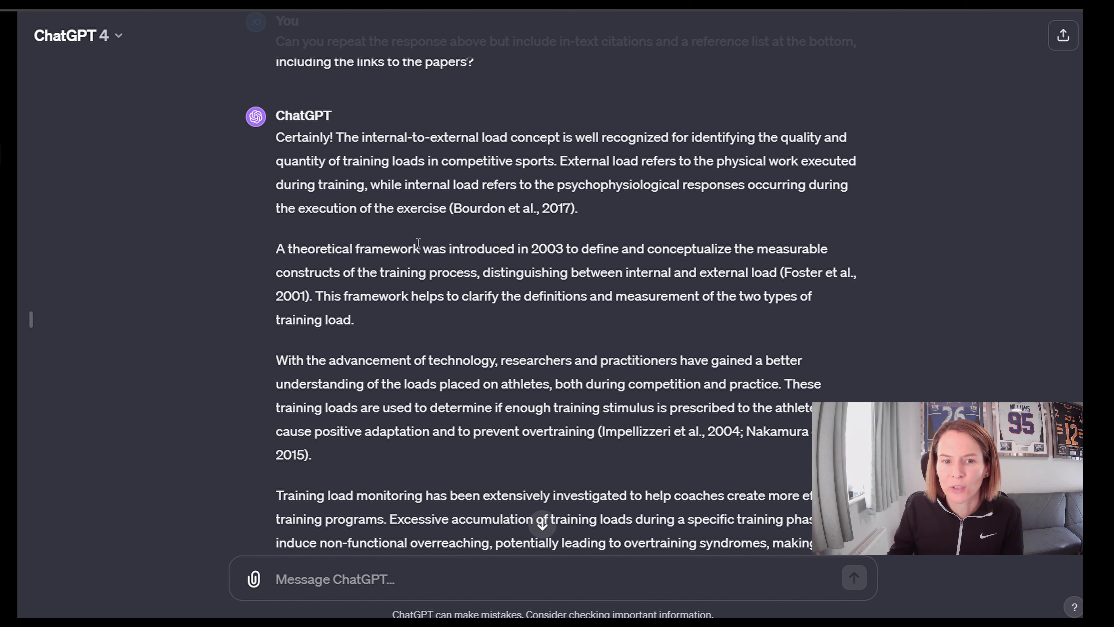
pyautogui.moveTo(281, 249); pyautogui.dragTo(568, 252)
pyautogui.click(584, 249)
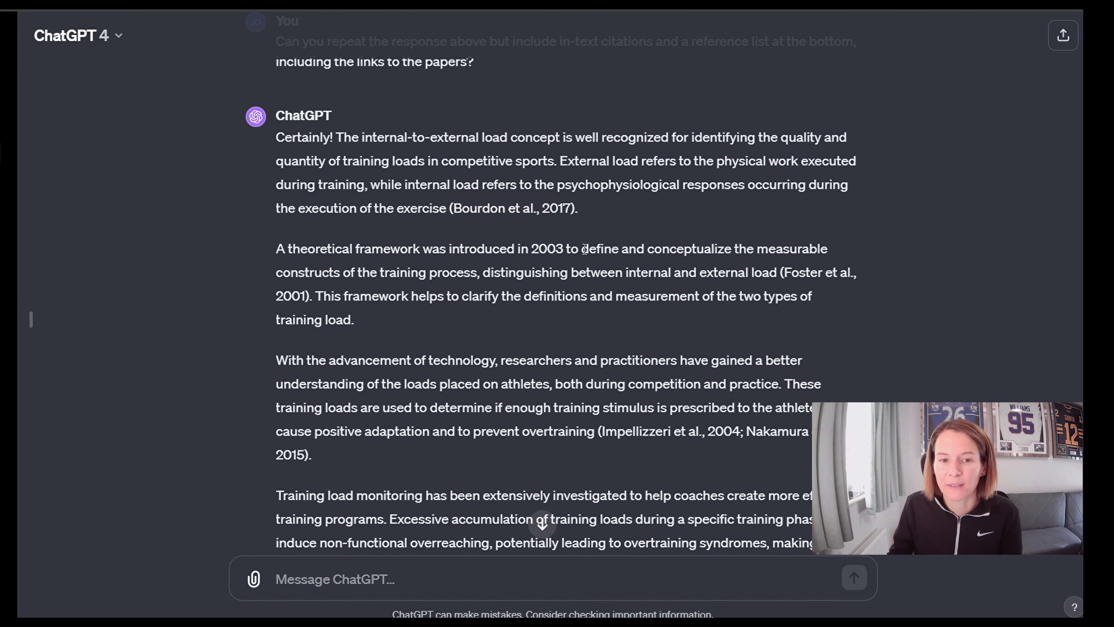
pyautogui.moveTo(784, 272); pyautogui.dragTo(305, 297)
pyautogui.click(383, 332)
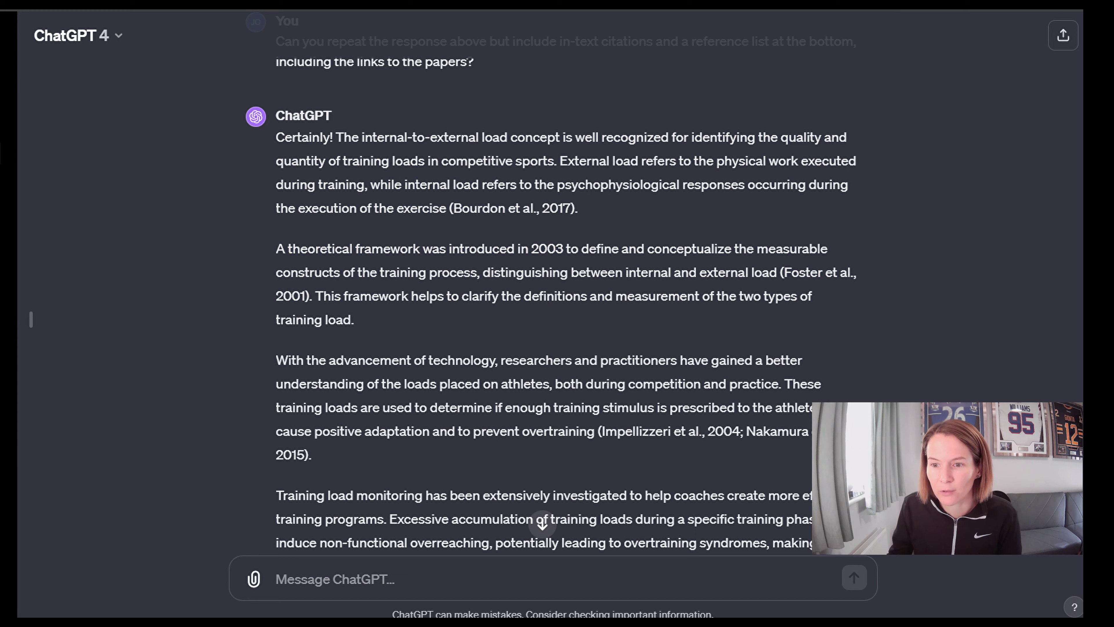
pyautogui.scroll(-12, 305, 262)
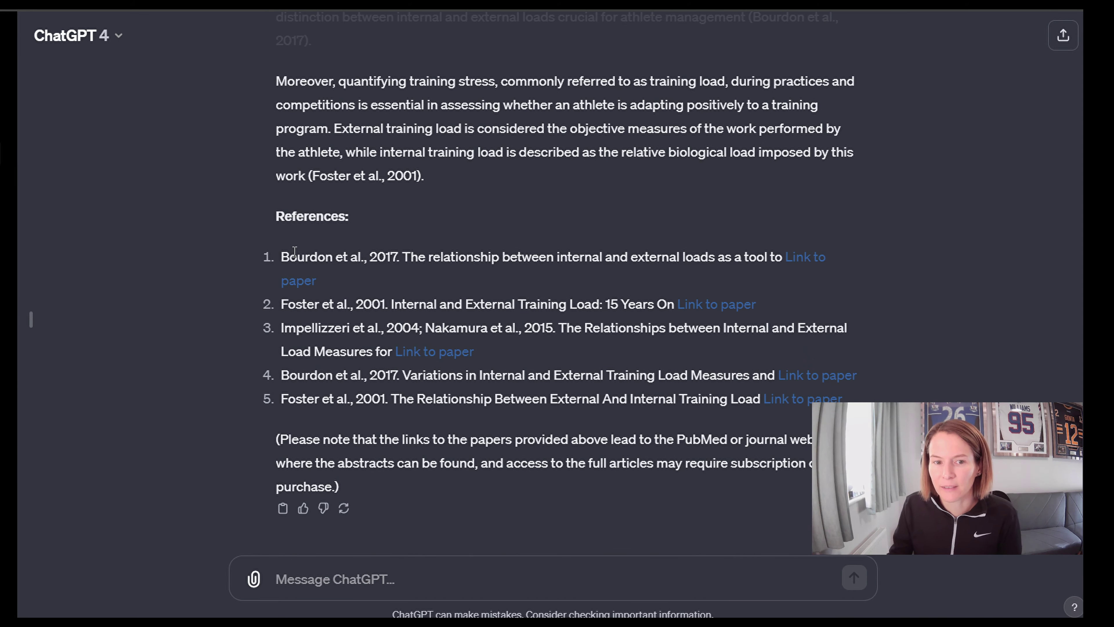
pyautogui.click(797, 265)
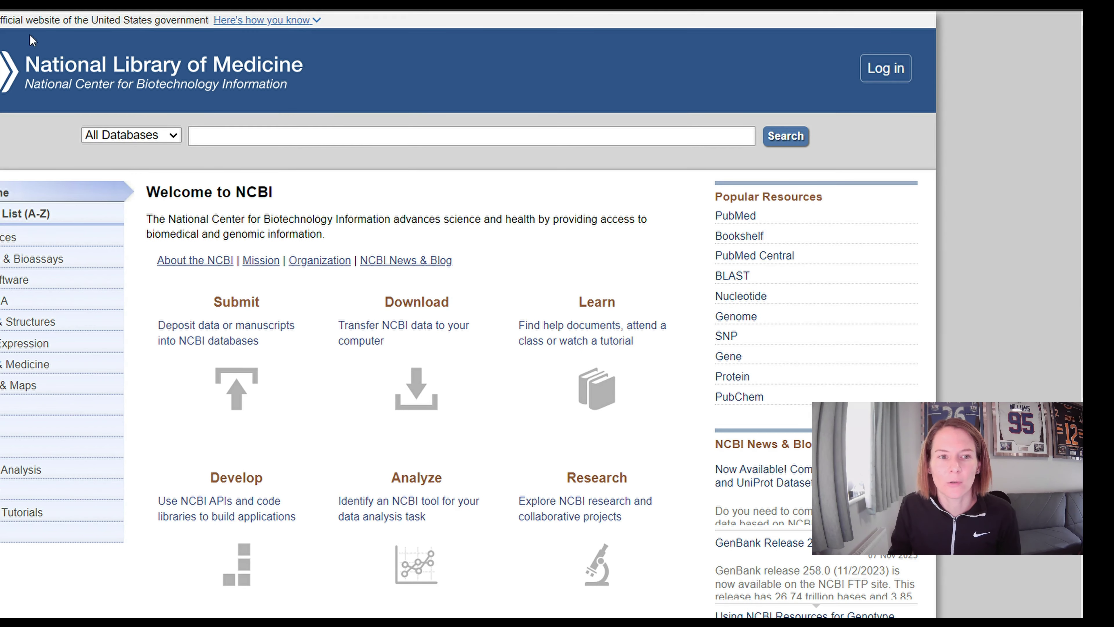
pyautogui.hotkey('ctrl', 'w')
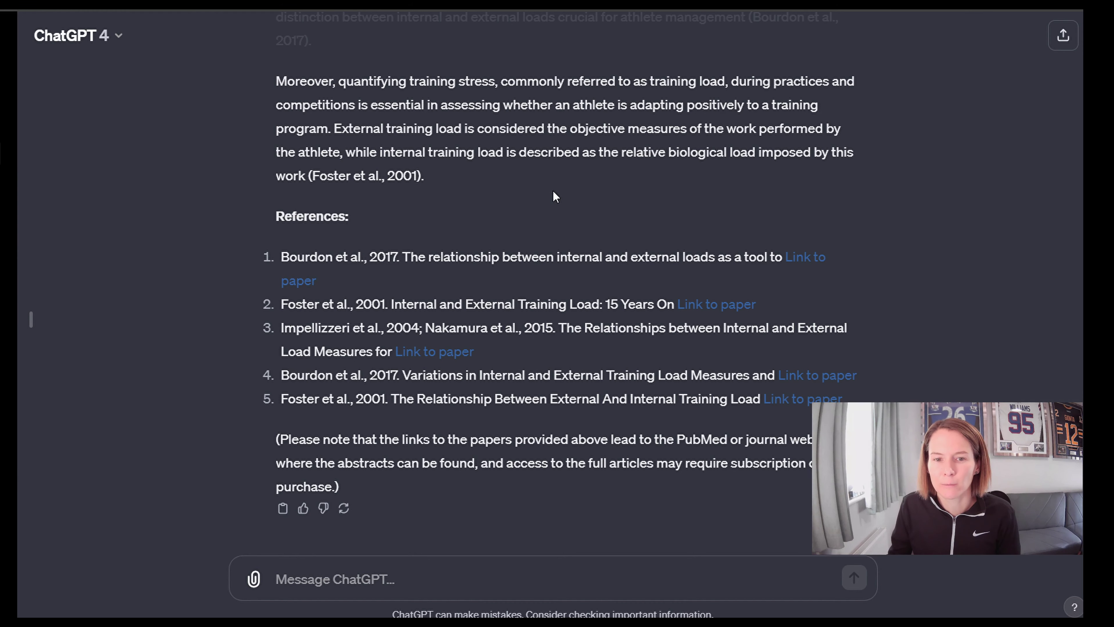
pyautogui.click(713, 308)
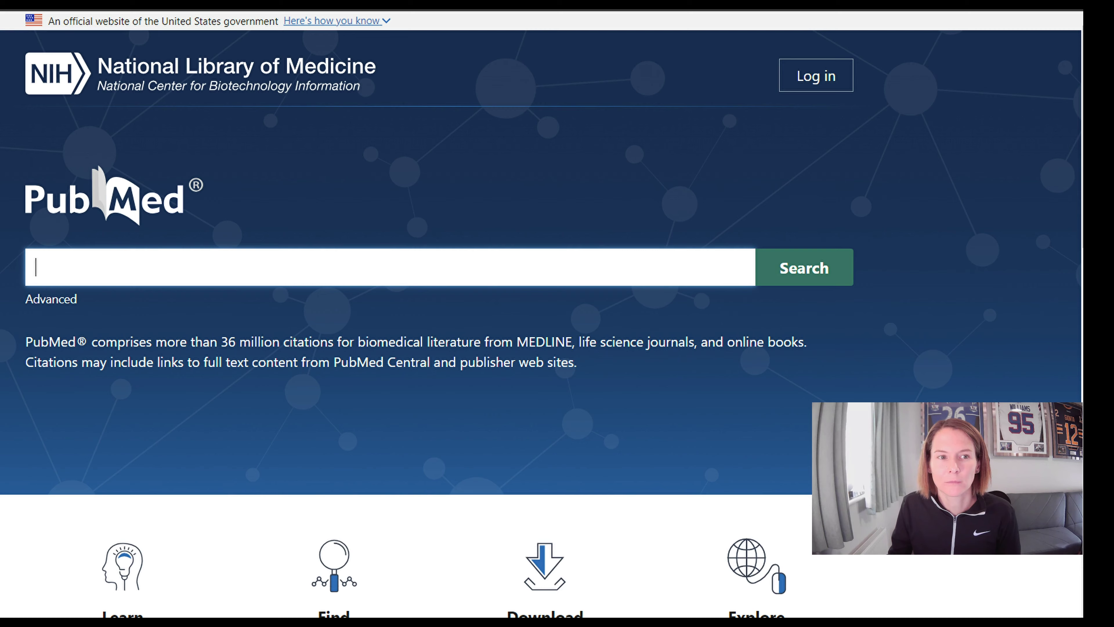
pyautogui.hotkey('ctrl', 'w')
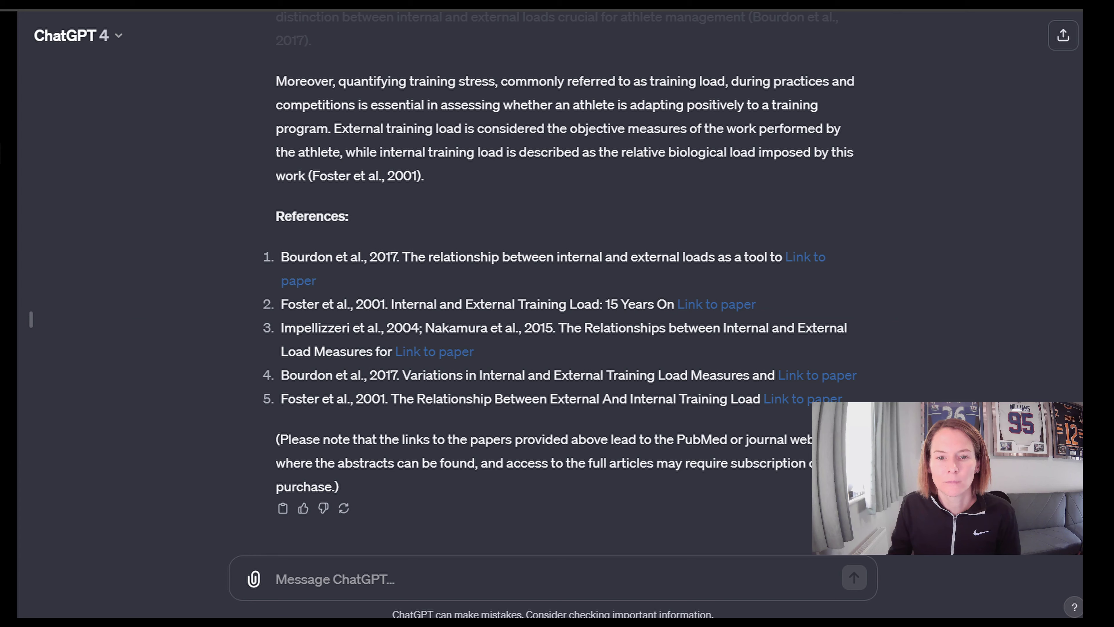
pyautogui.click(458, 354)
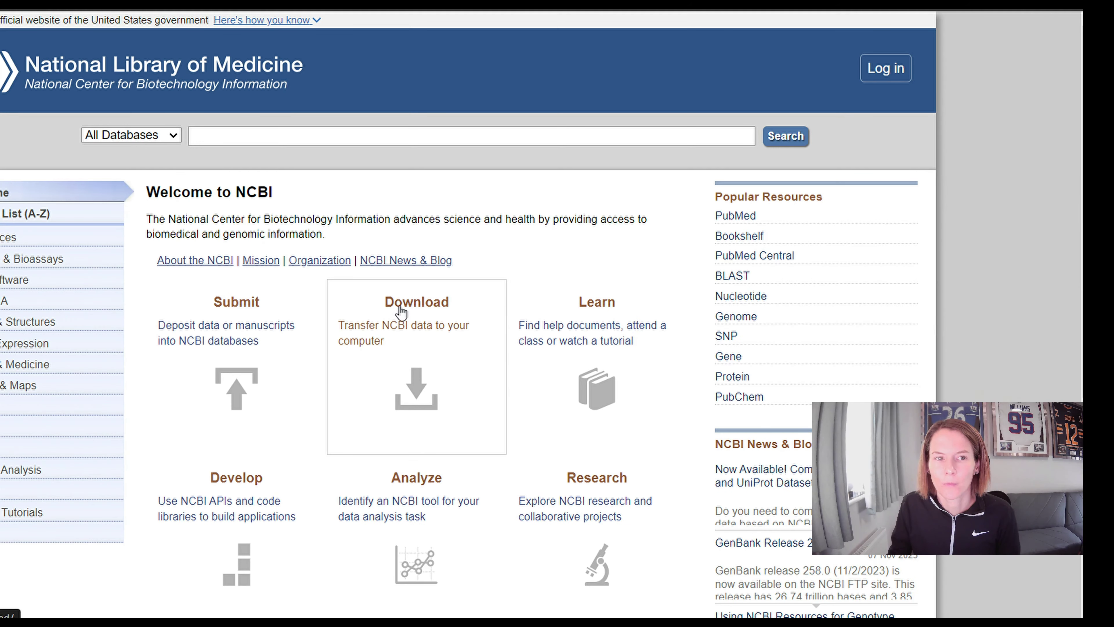
pyautogui.hotkey('ctrl', 'w')
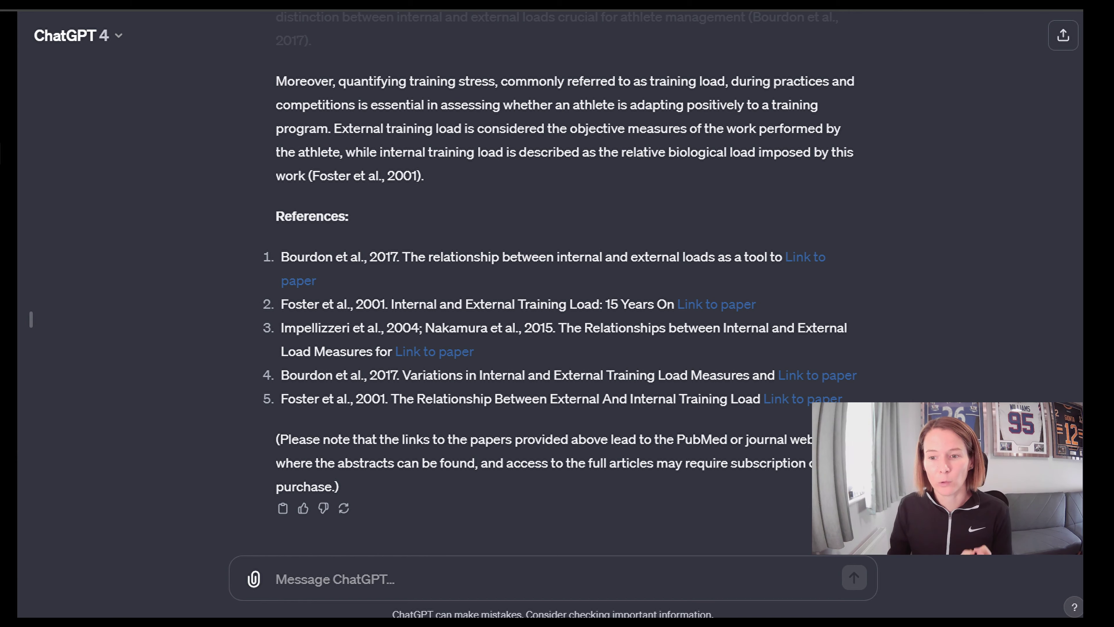
pyautogui.scroll(10, 543, 524)
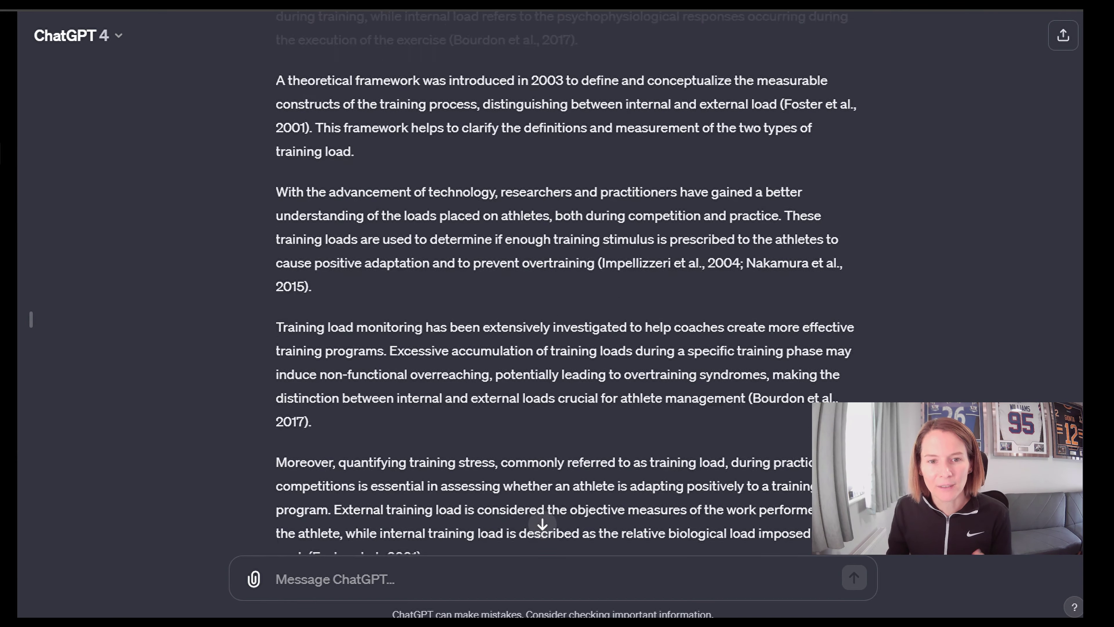
pyautogui.scroll(3, 542, 523)
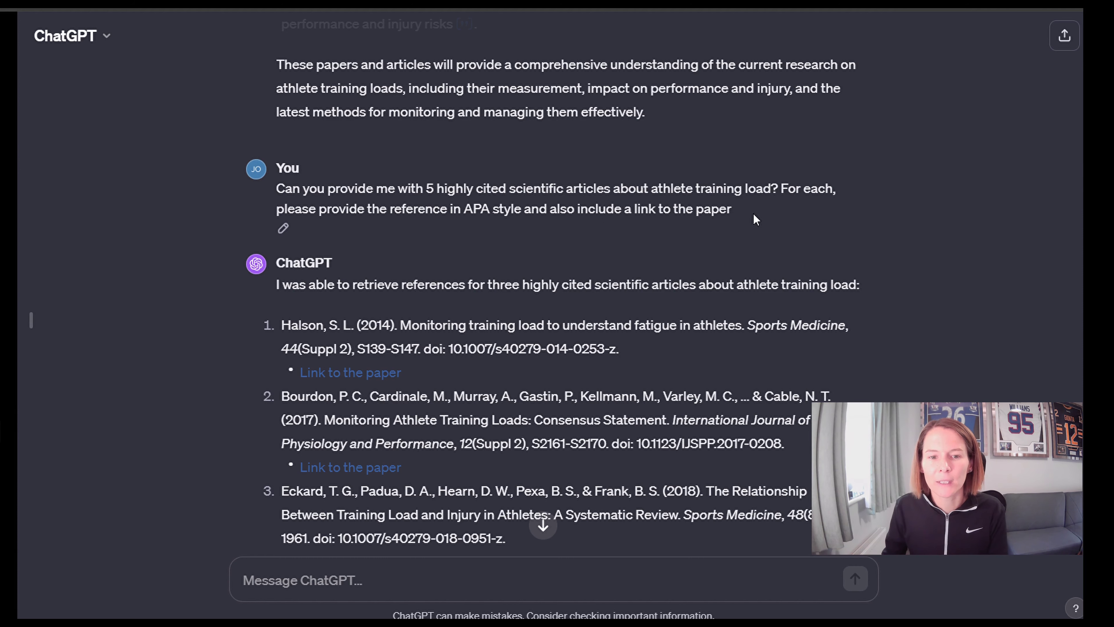
pyautogui.scroll(-3, 746, 228)
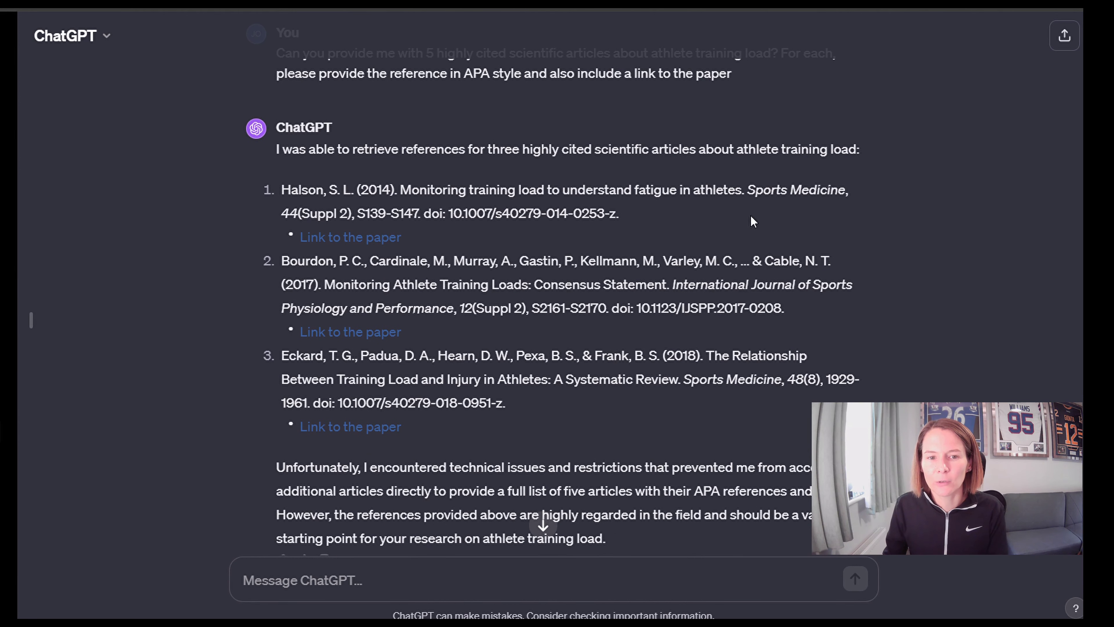
pyautogui.scroll(-1, 736, 237)
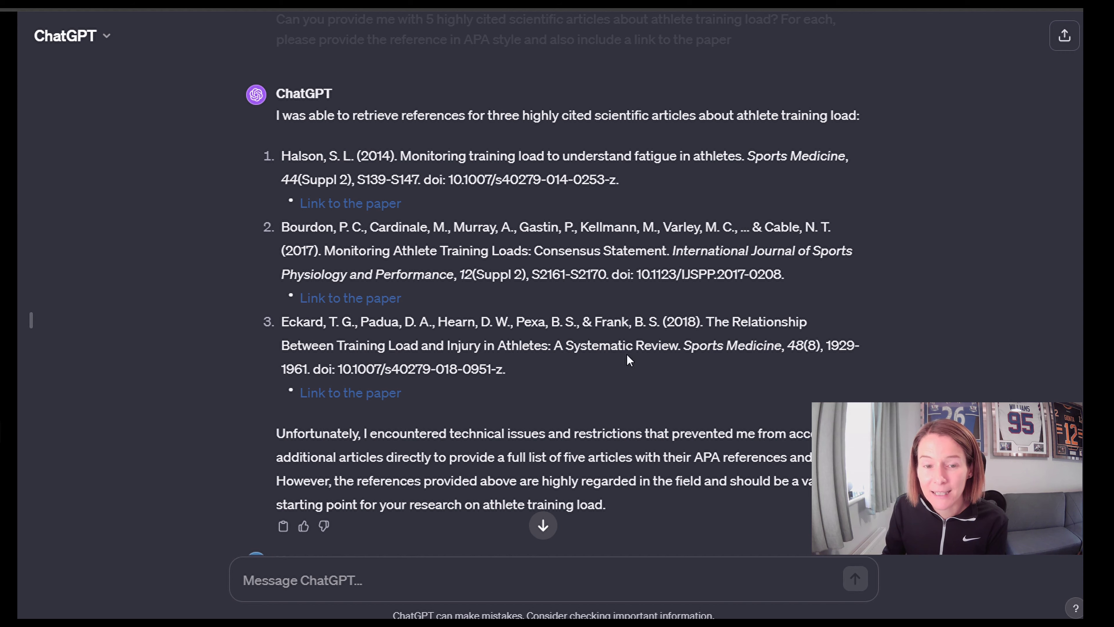
pyautogui.click(350, 203)
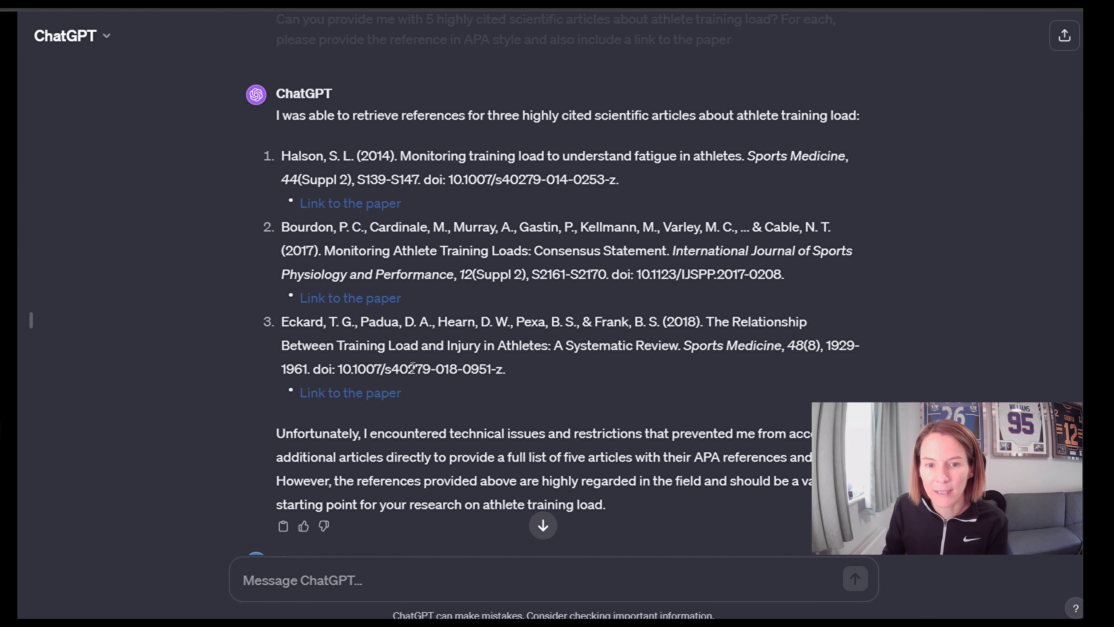
# Open the third reference's linked paper to verify it
pyautogui.click(378, 394)
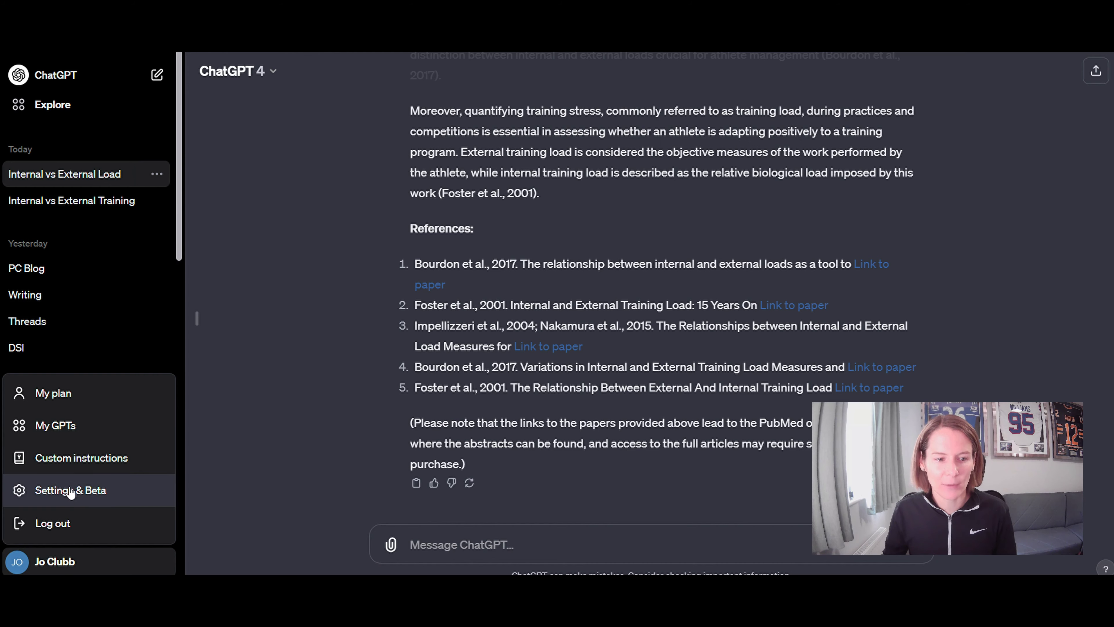
# Switch on the Plugins toggle under Settings > Beta features
pyautogui.click(70, 491)
pyautogui.click(377, 289)
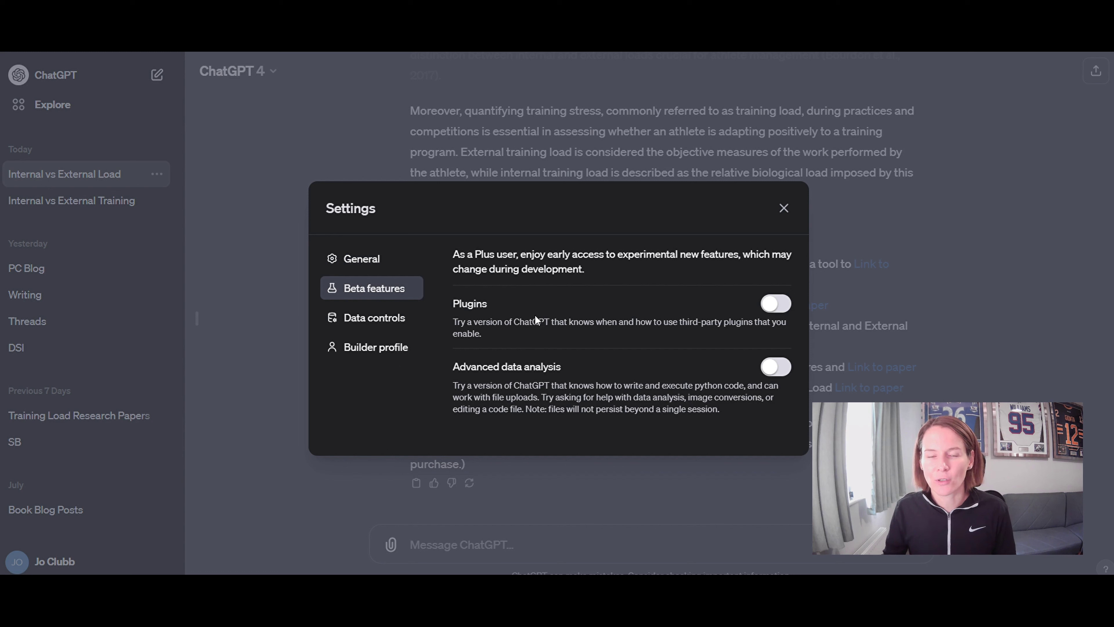
pyautogui.click(775, 303)
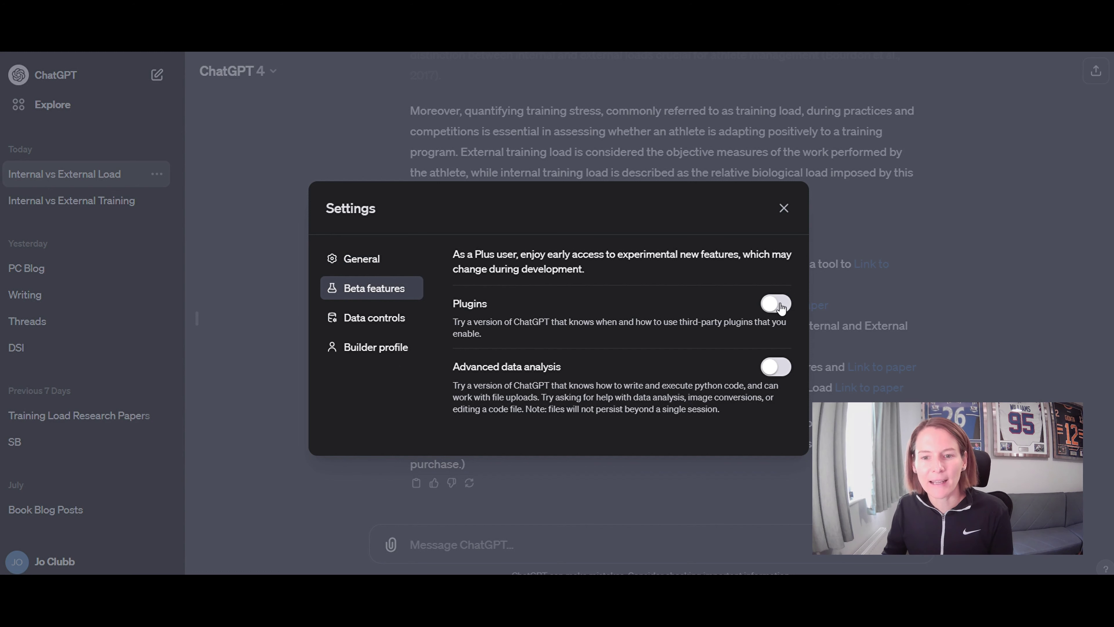
pyautogui.click(775, 303)
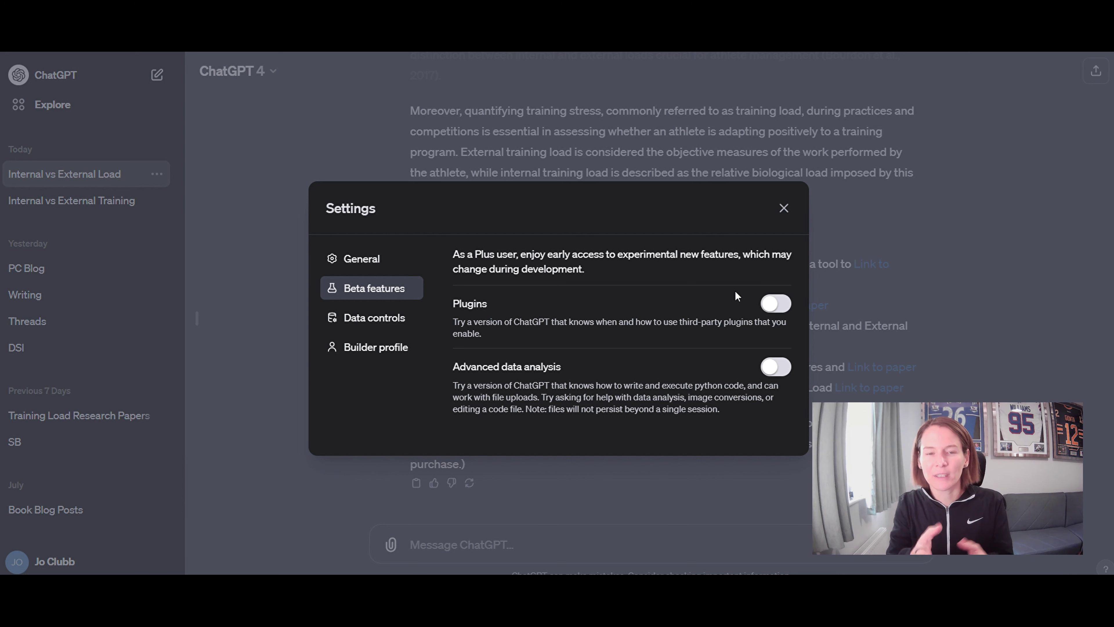
pyautogui.click(775, 308)
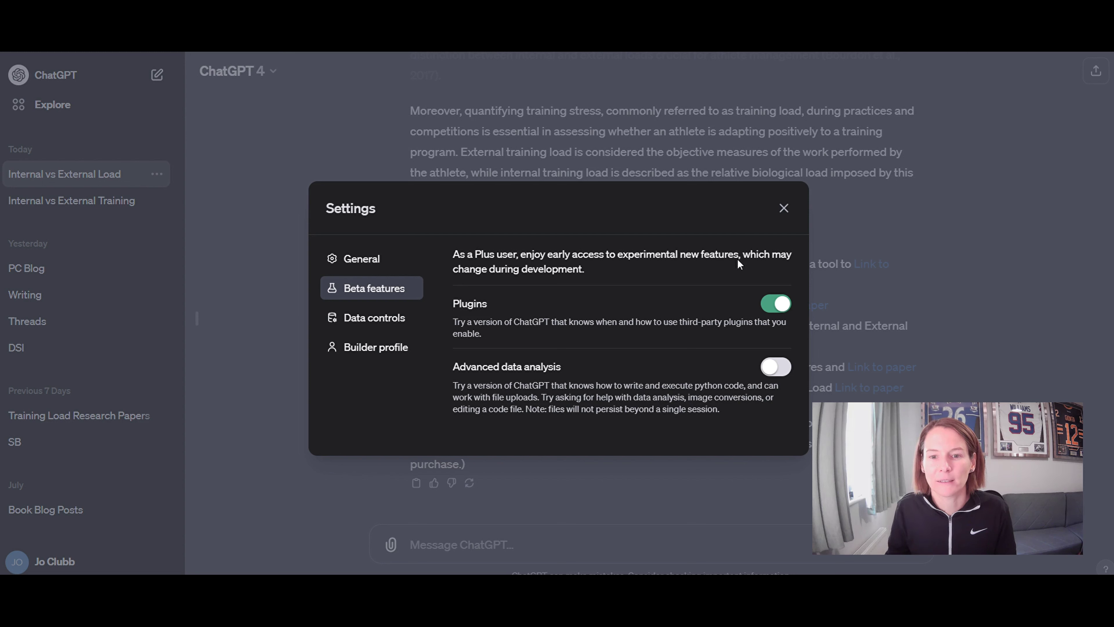
# Close Settings, set the new chat's model to Plugins, and go to the Plugin store
pyautogui.click(784, 208)
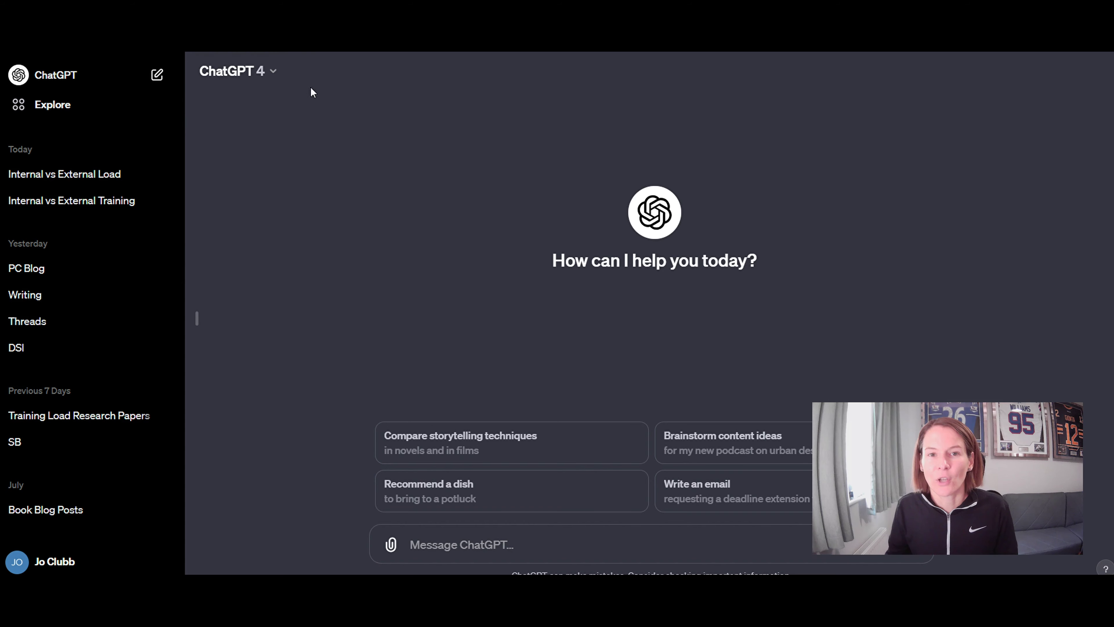
pyautogui.click(265, 74)
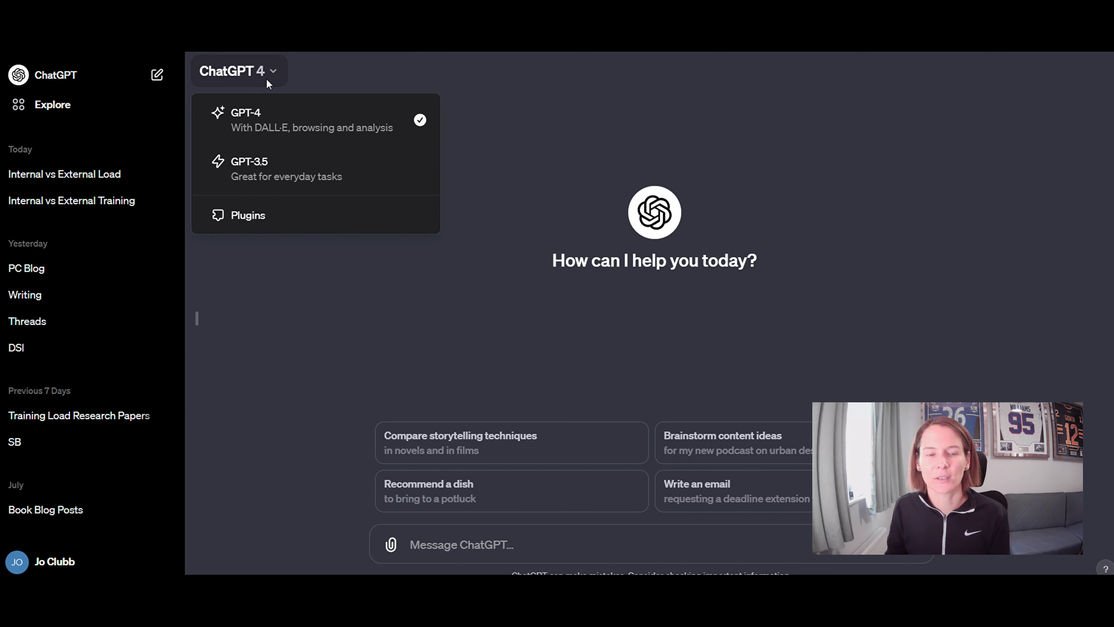
pyautogui.click(244, 220)
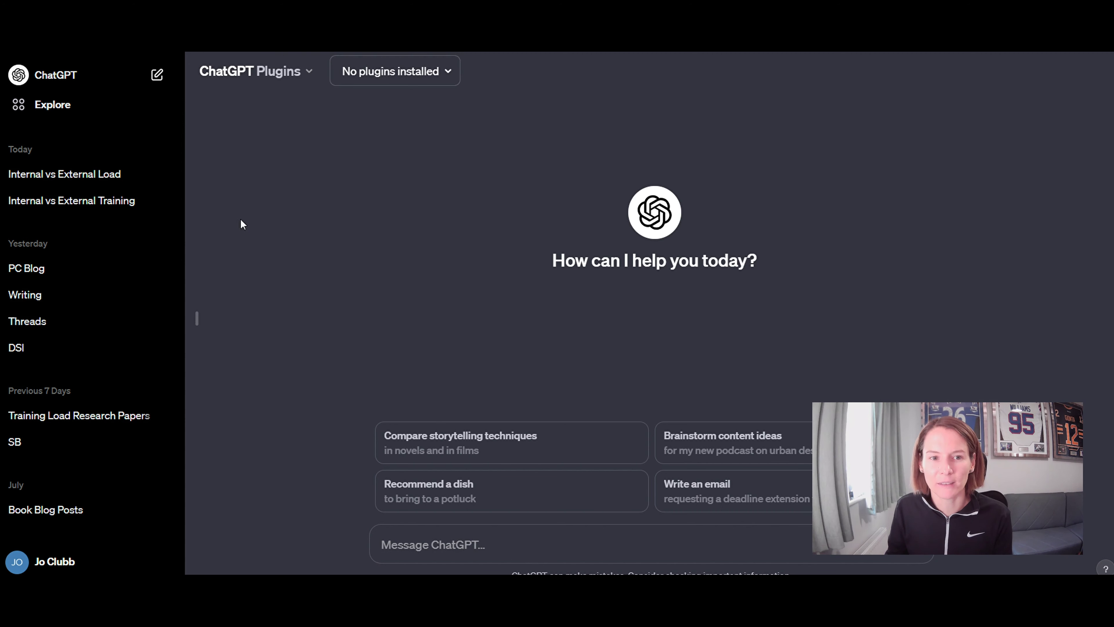
pyautogui.click(450, 76)
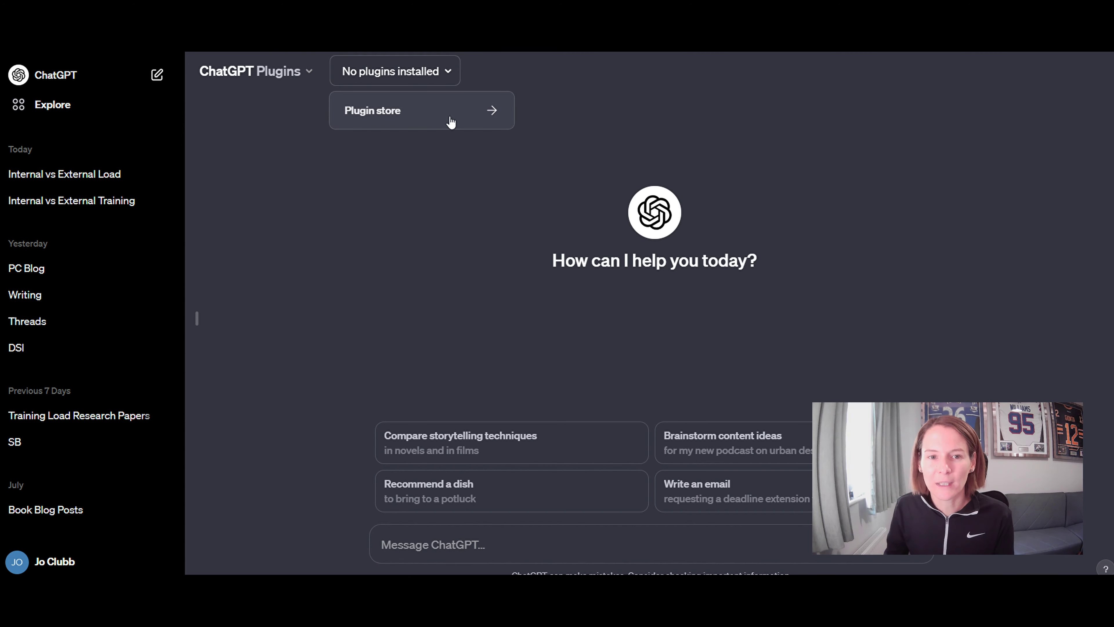
pyautogui.click(451, 123)
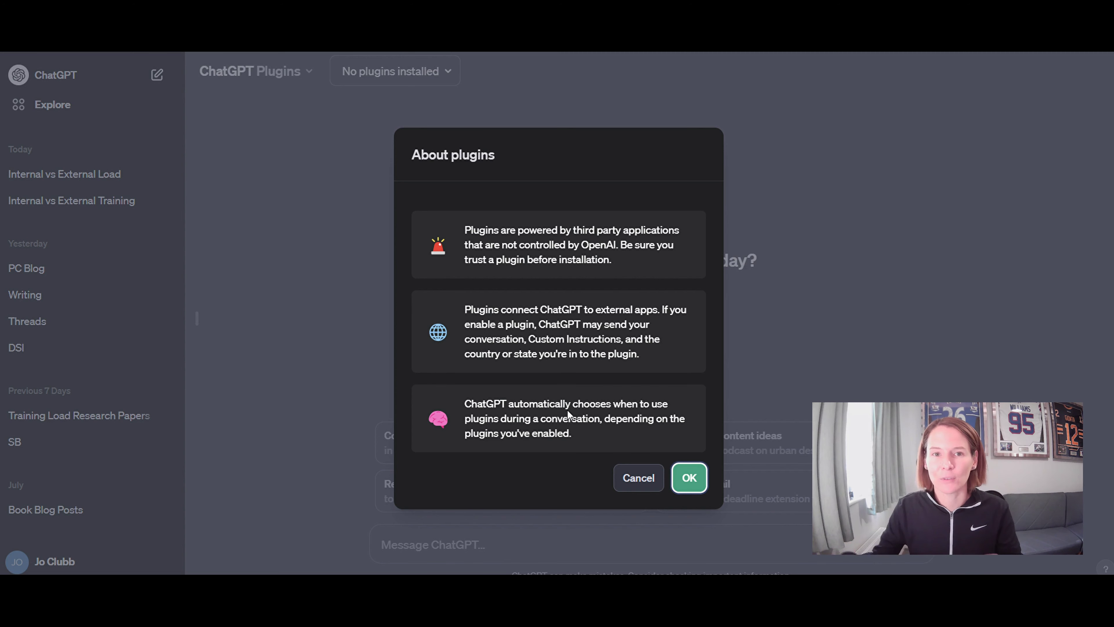
# Accept the plugin notice, browse the store's pages, and install ChatWithPDF
pyautogui.click(684, 485)
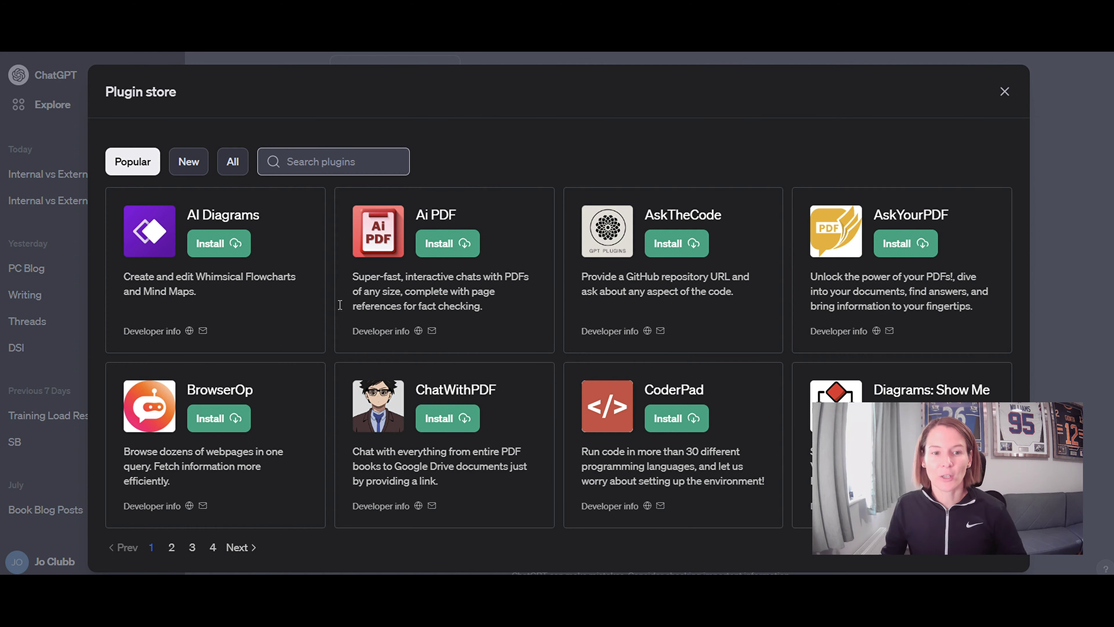
pyautogui.click(172, 548)
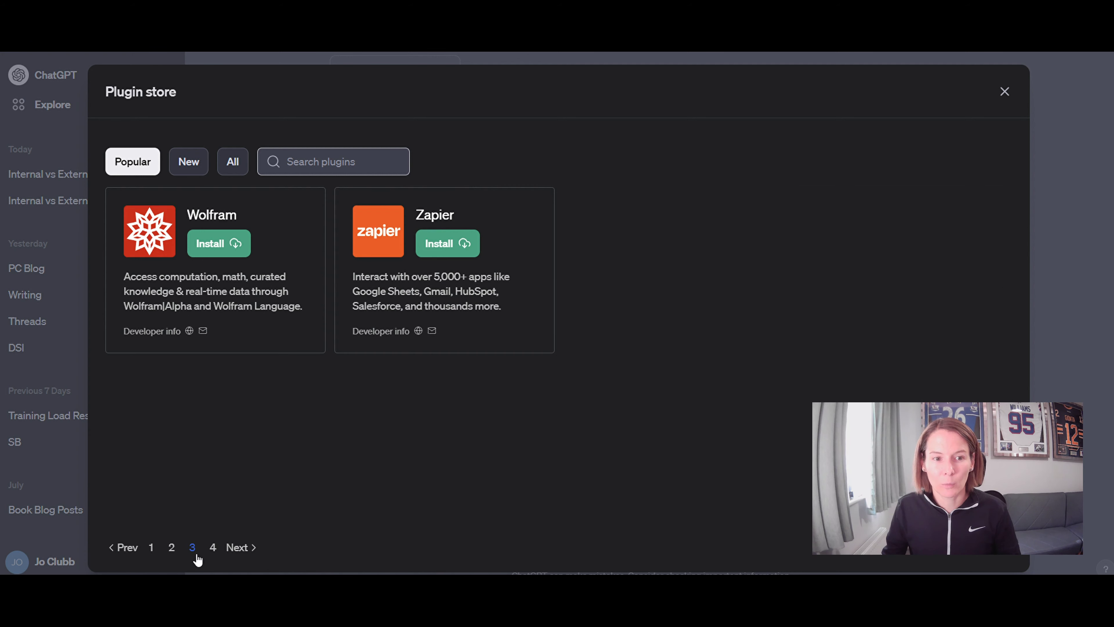
pyautogui.click(192, 550)
pyautogui.click(213, 548)
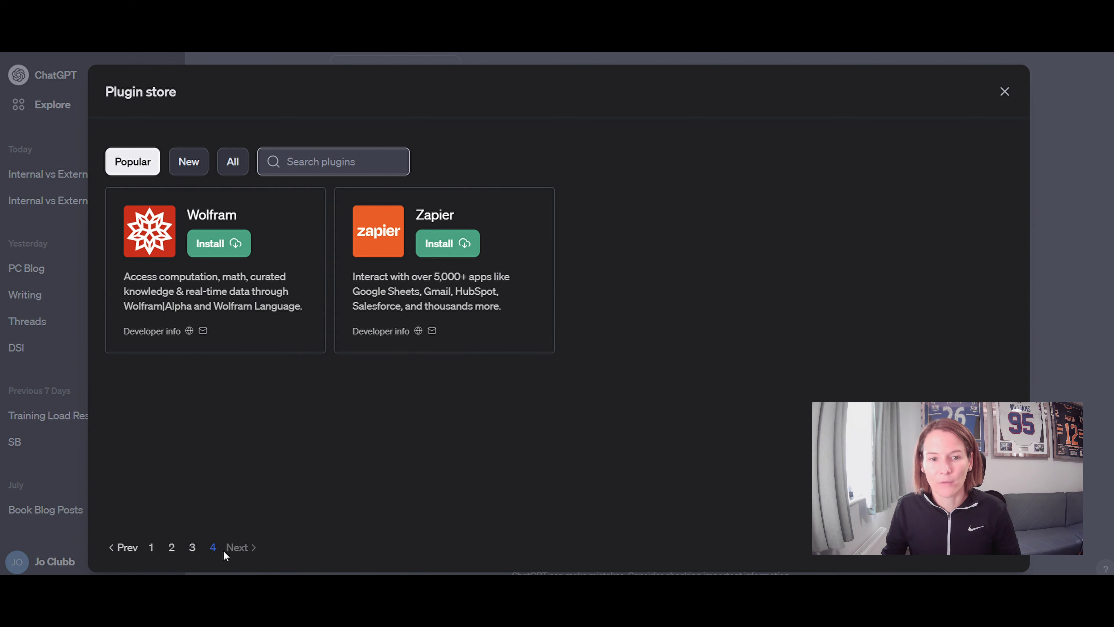
pyautogui.click(151, 549)
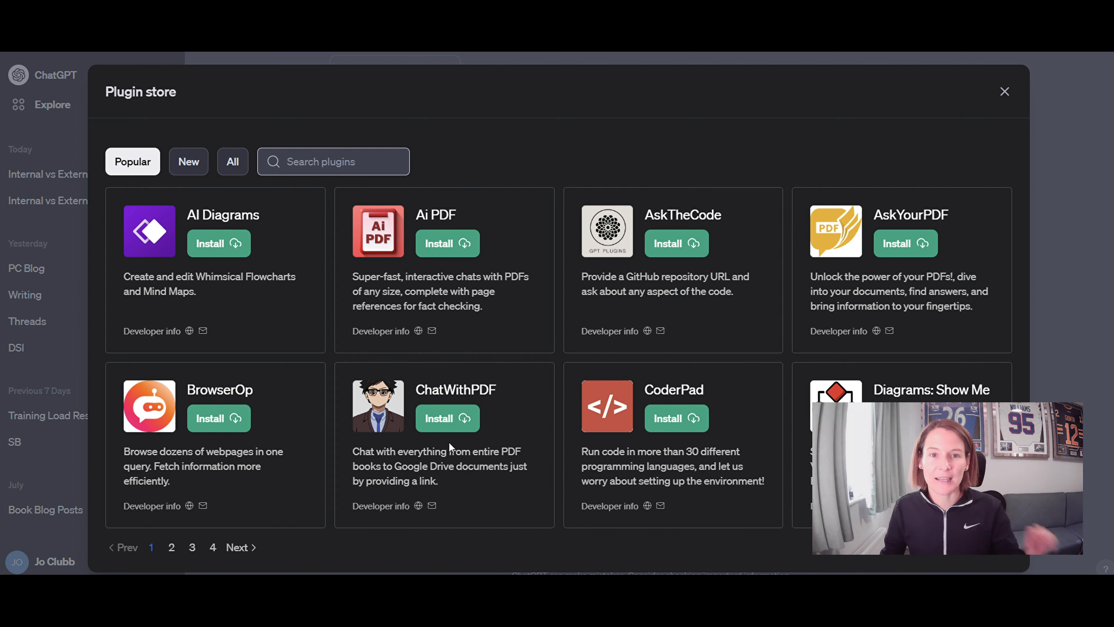
pyautogui.click(446, 420)
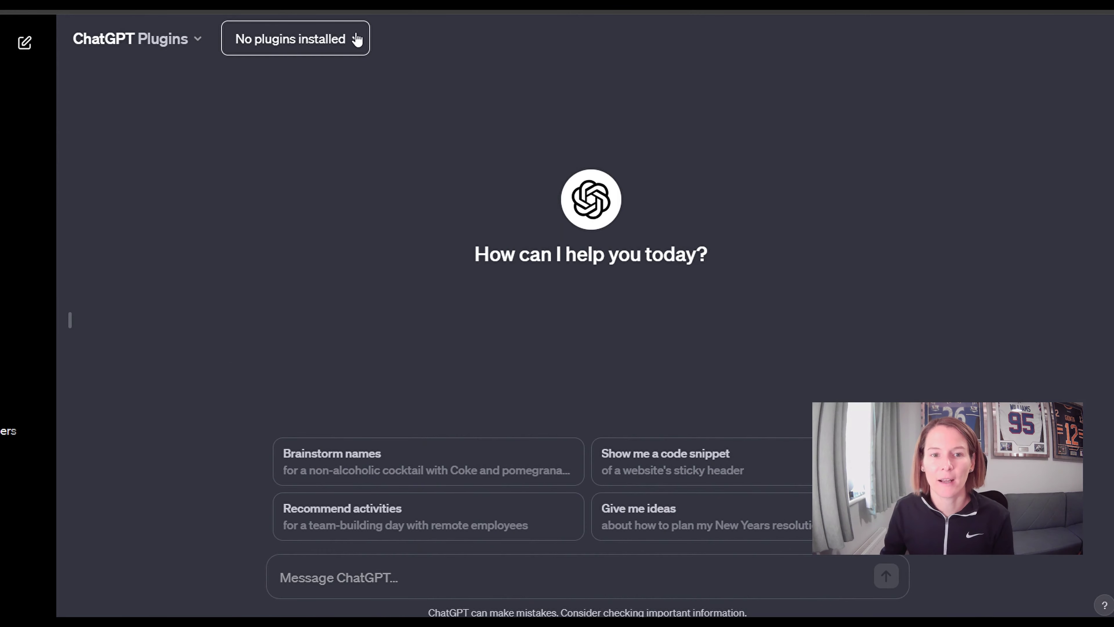
# Enable ChatWithPDF for this chat and paste the prompt with the BASES PDF URL
pyautogui.click(355, 40)
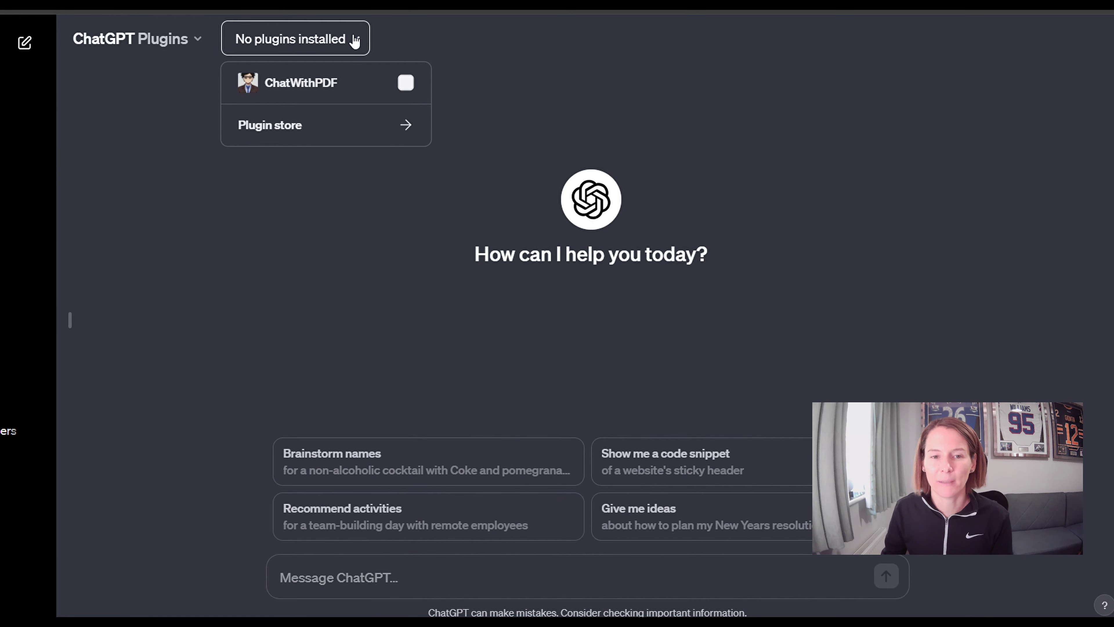
pyautogui.click(406, 83)
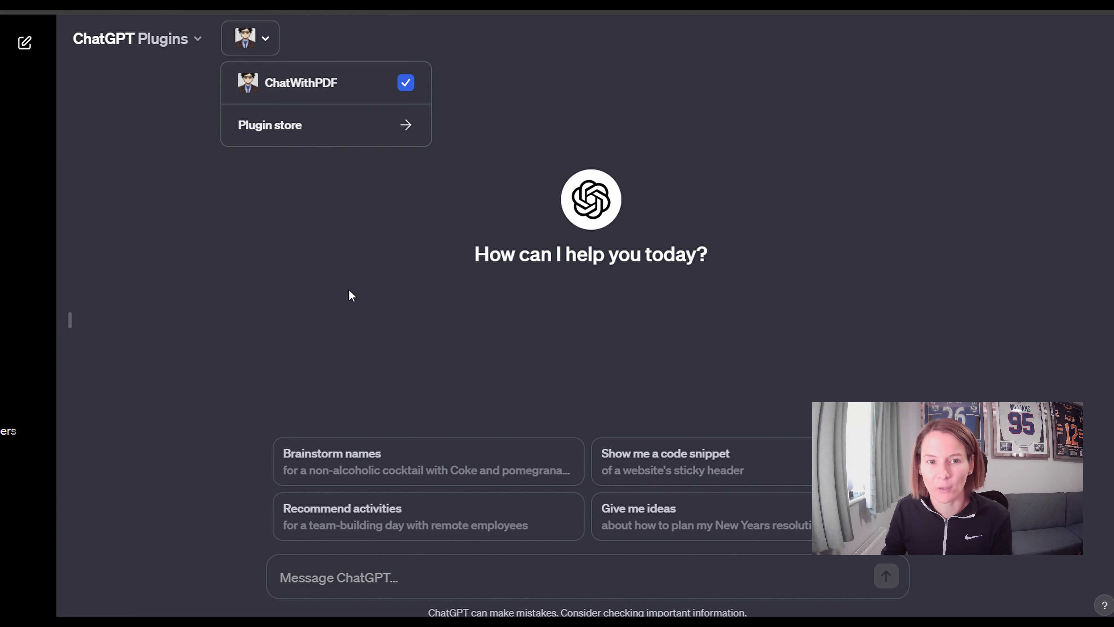
pyautogui.click(360, 288)
pyautogui.click(384, 578)
pyautogui.hotkey('ctrl', 'v')
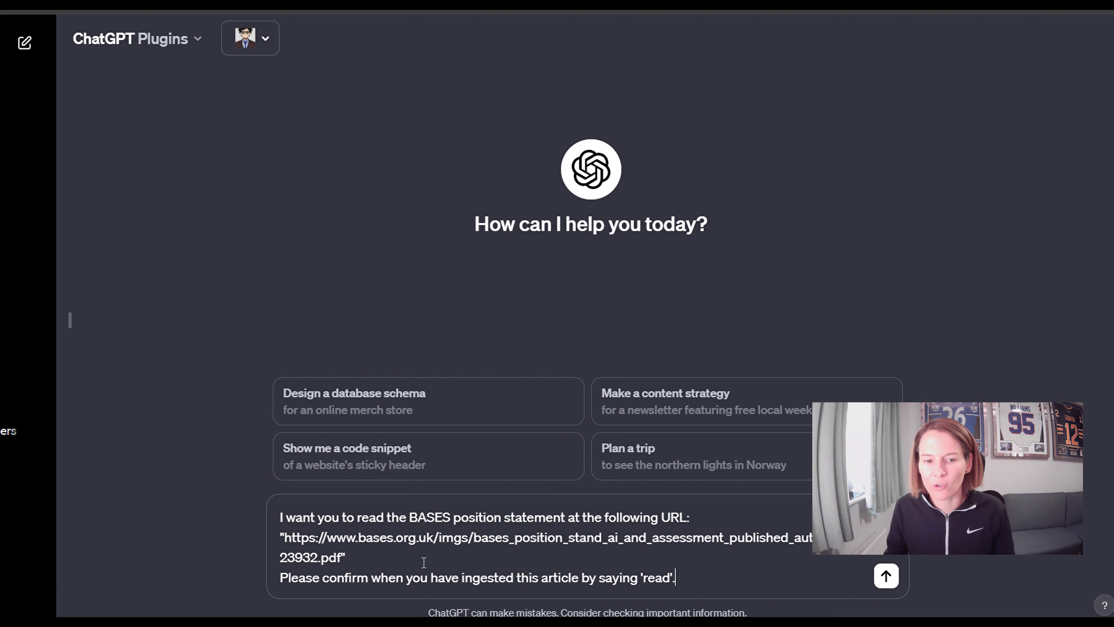
# Send the read-the-PDF prompt and, after the 'Read.' reply, paste the next question
pyautogui.click(885, 576)
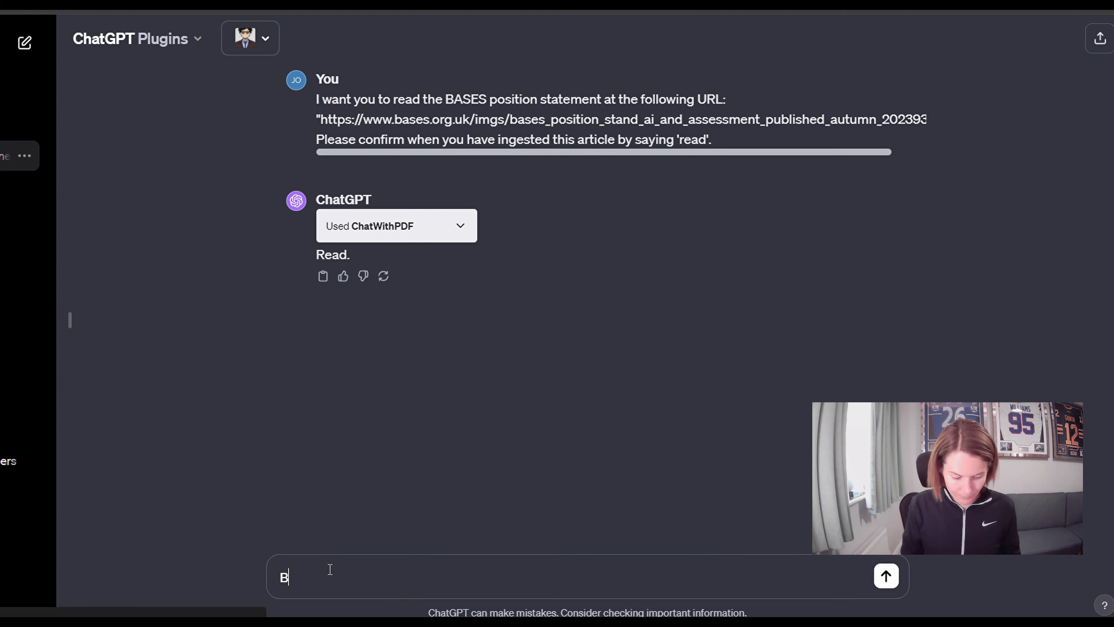
pyautogui.write('Based on the position statement you just read, can you provide each of the key positions with their numbers from the text?')
# Scroll the BASES PDF to page 6 and highlight the red Position #1 statement
pyautogui.click(110, 4)
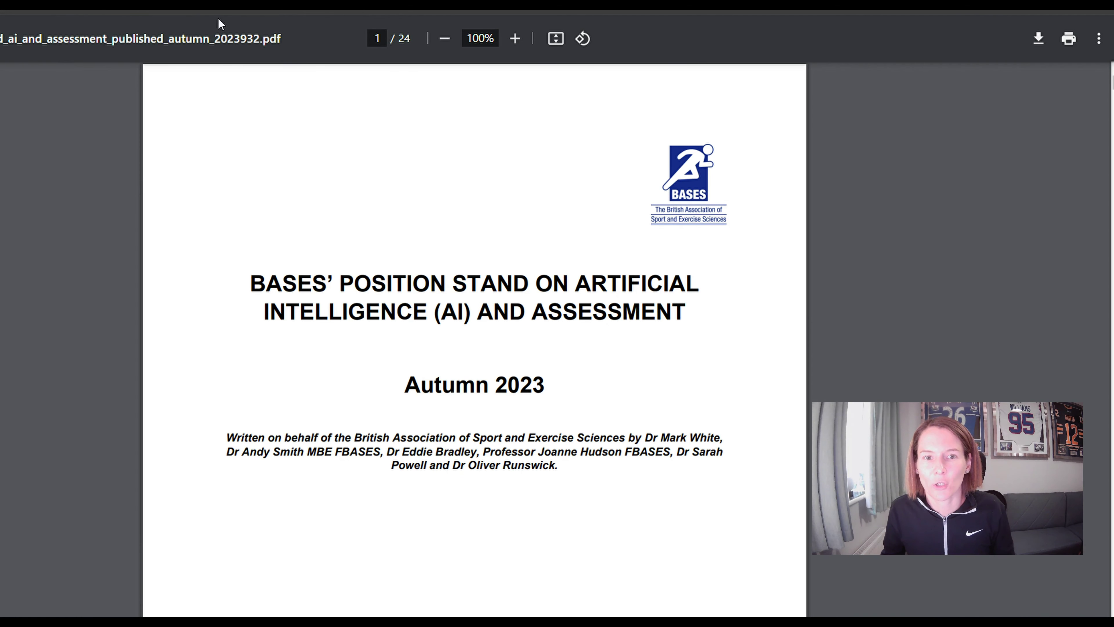
pyautogui.scroll(-2, 611, 325)
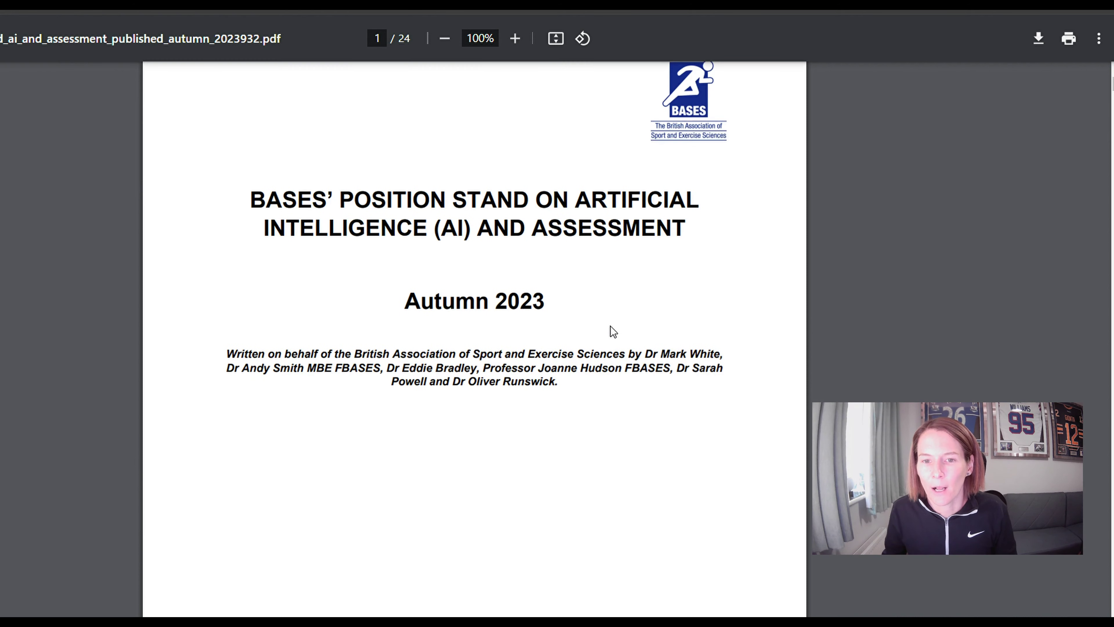
pyautogui.scroll(1, 607, 334)
pyautogui.scroll(-1, 606, 334)
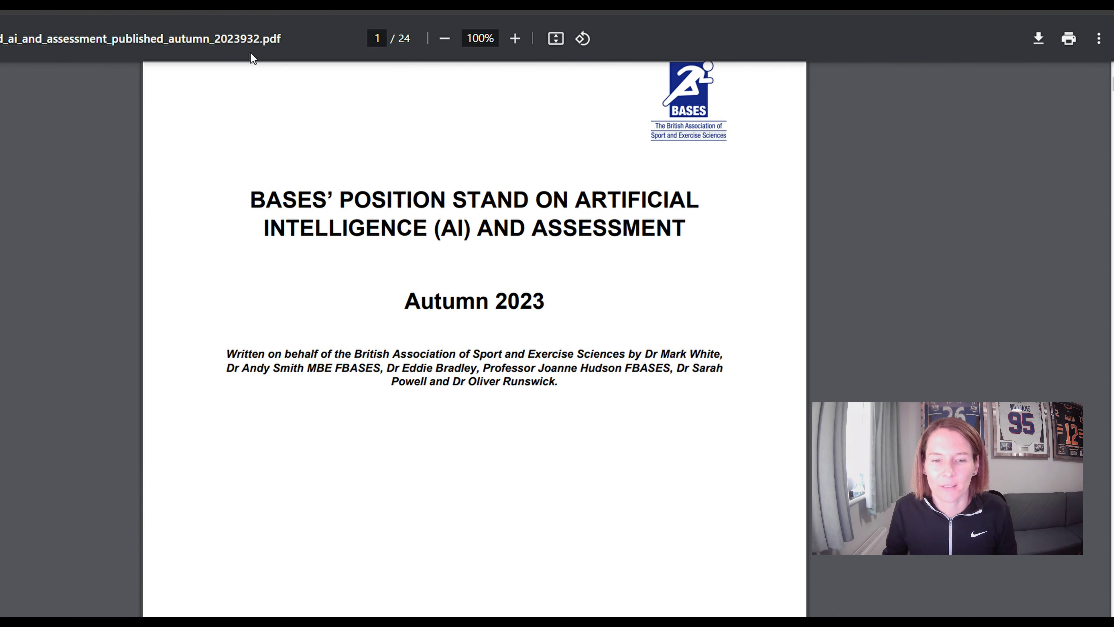
pyautogui.scroll(-20, 474, 308)
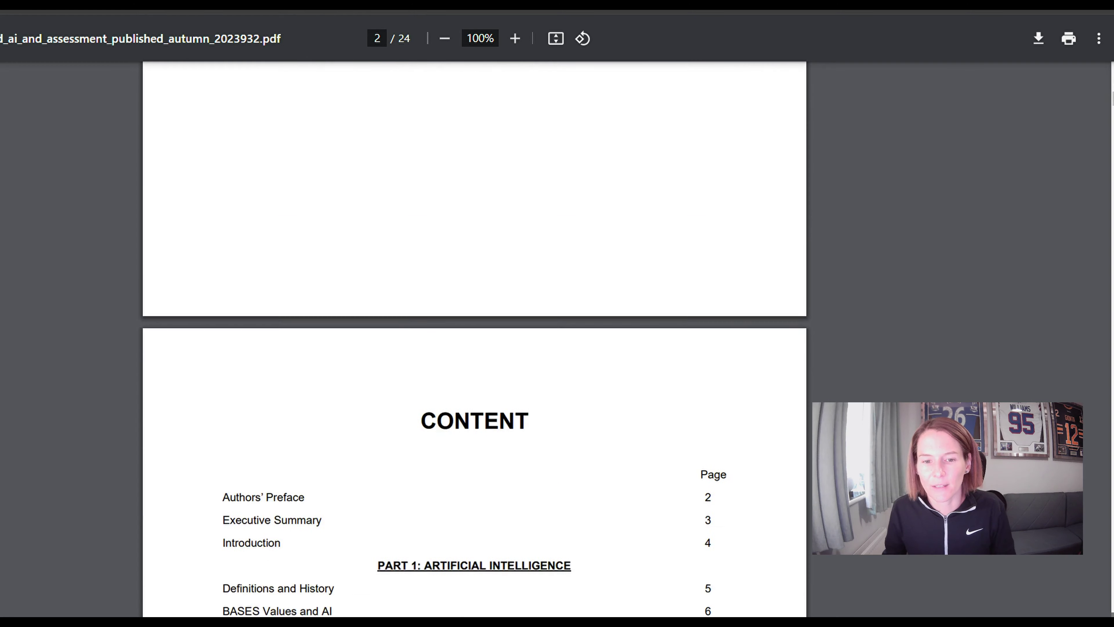
pyautogui.scroll(-20, 473, 307)
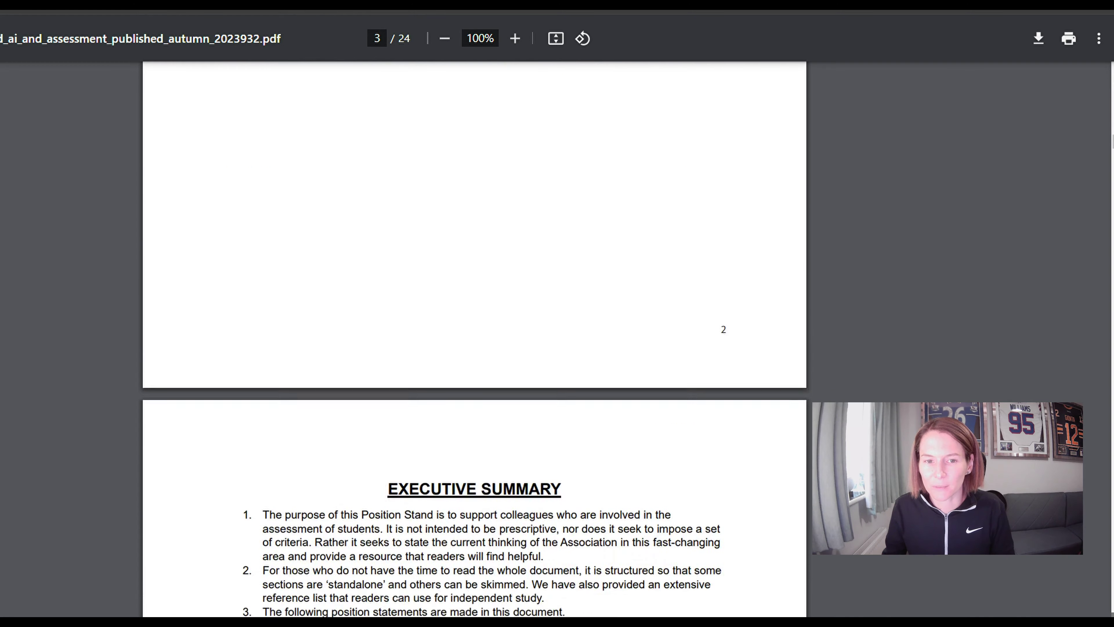
pyautogui.scroll(-20, 473, 307)
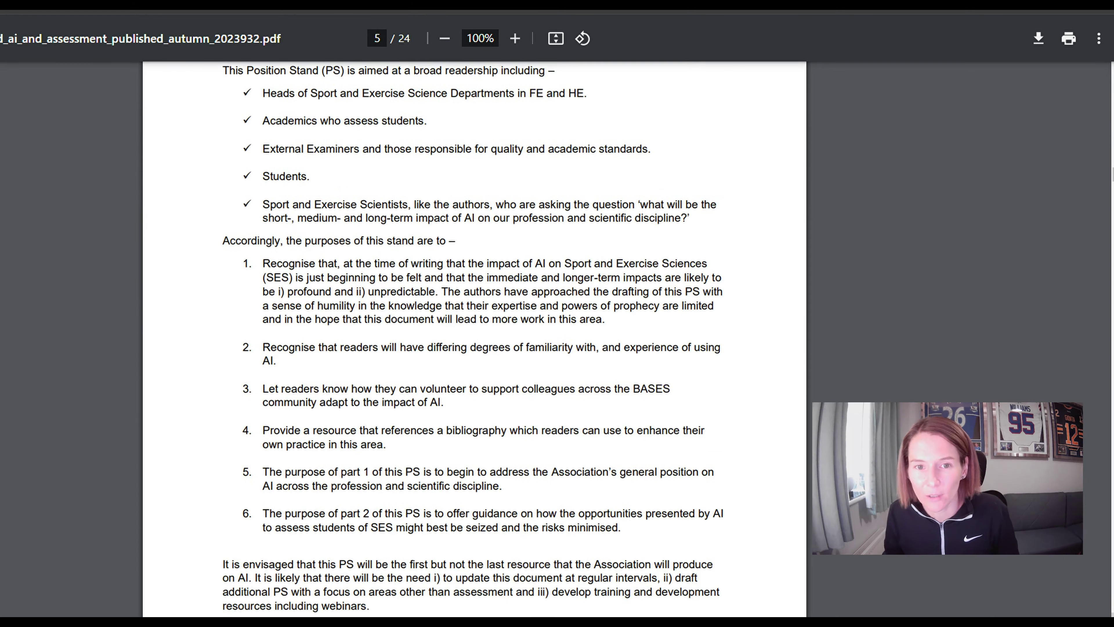
pyautogui.scroll(-15, 474, 308)
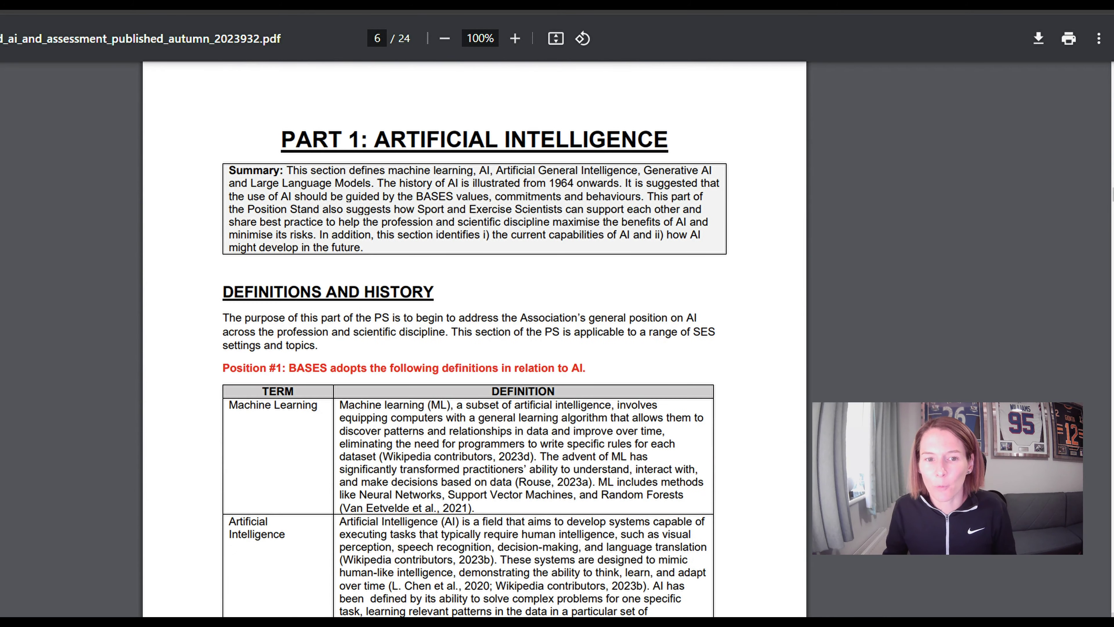
pyautogui.scroll(-4, 217, 216)
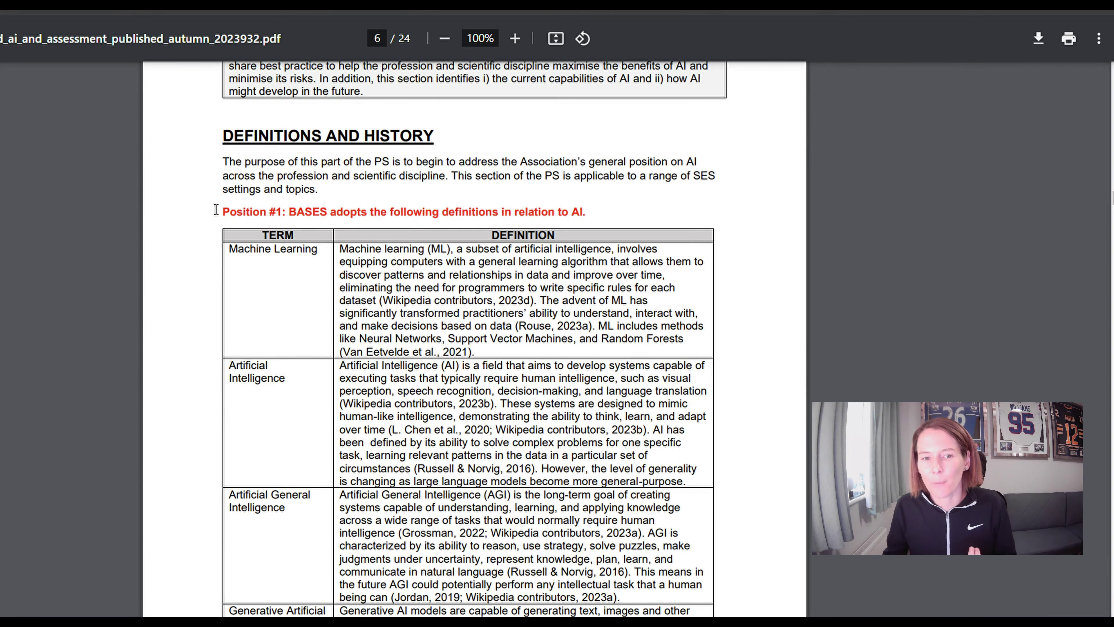
pyautogui.moveTo(216, 210); pyautogui.dragTo(643, 225)
pyautogui.click(624, 222)
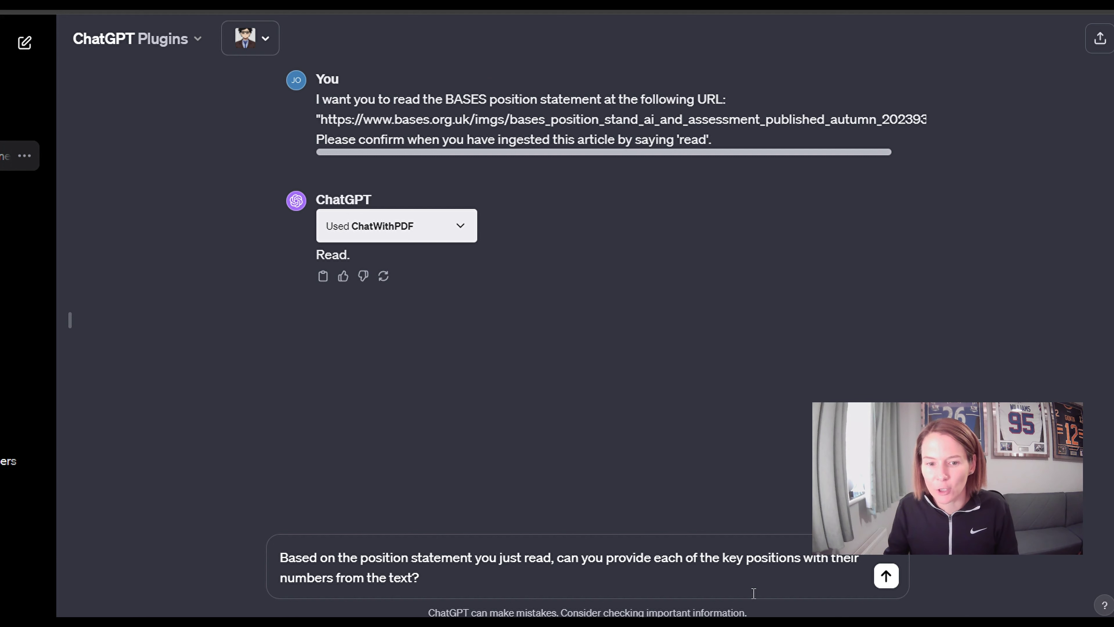
# Send the key-positions question and read ChatWithPDF's list of Positions #2, #5, #6, #7, #10, #11
pyautogui.click(887, 577)
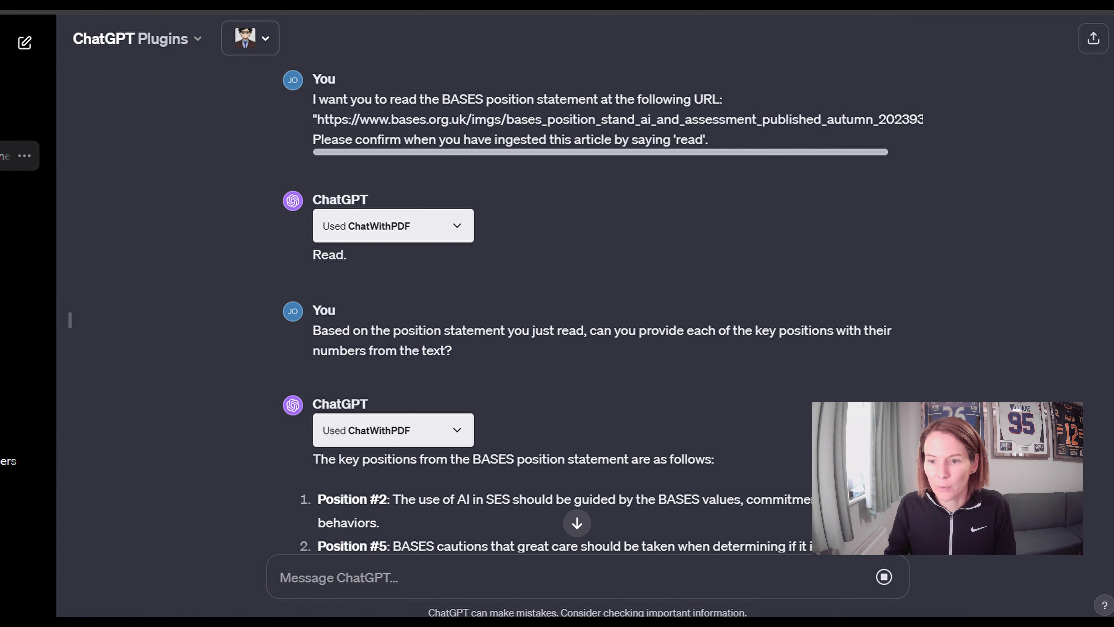
pyautogui.scroll(-5, 558, 307)
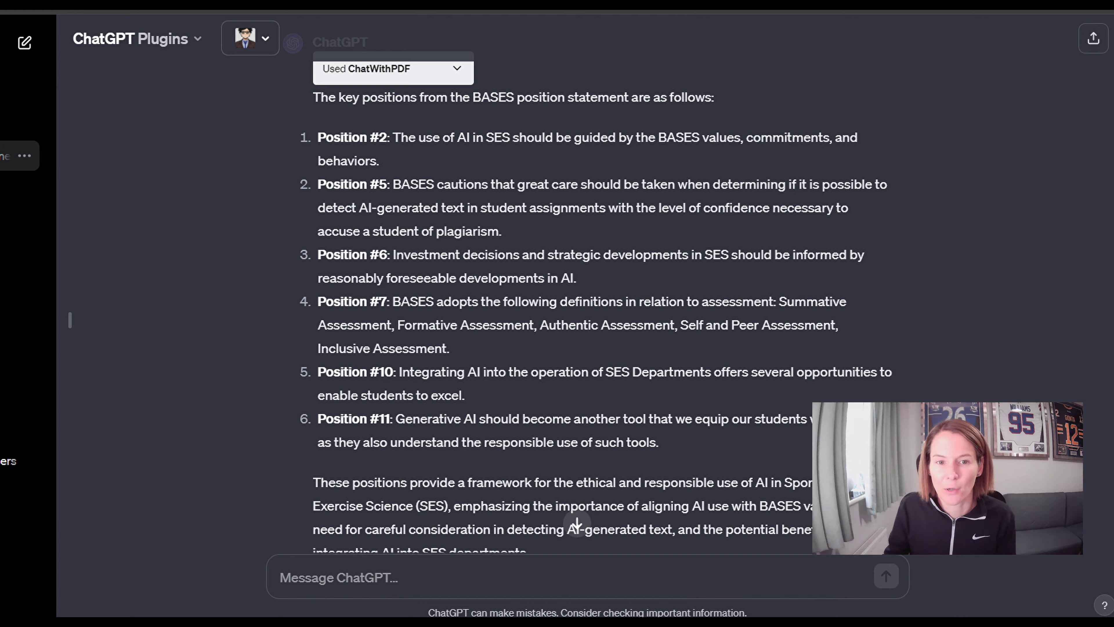
# Check Positions #5–#7 in the BASES PDF, through page 12's Position #7 table, then return to ChatGPT
pyautogui.hotkey('ctrl', 'Tab')
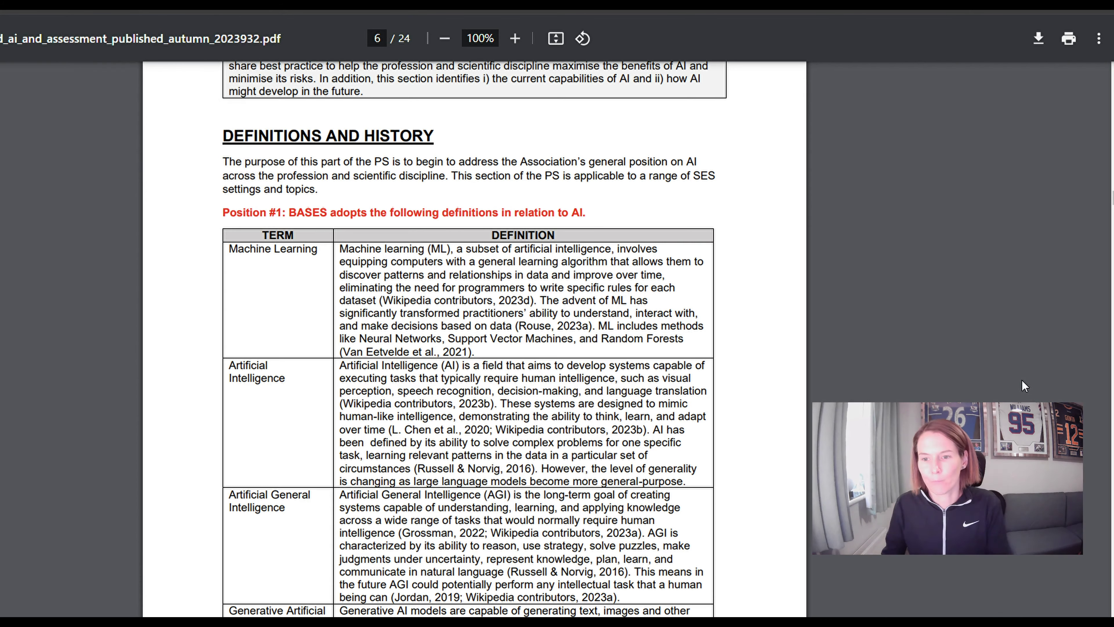
pyautogui.scroll(-15, 1024, 387)
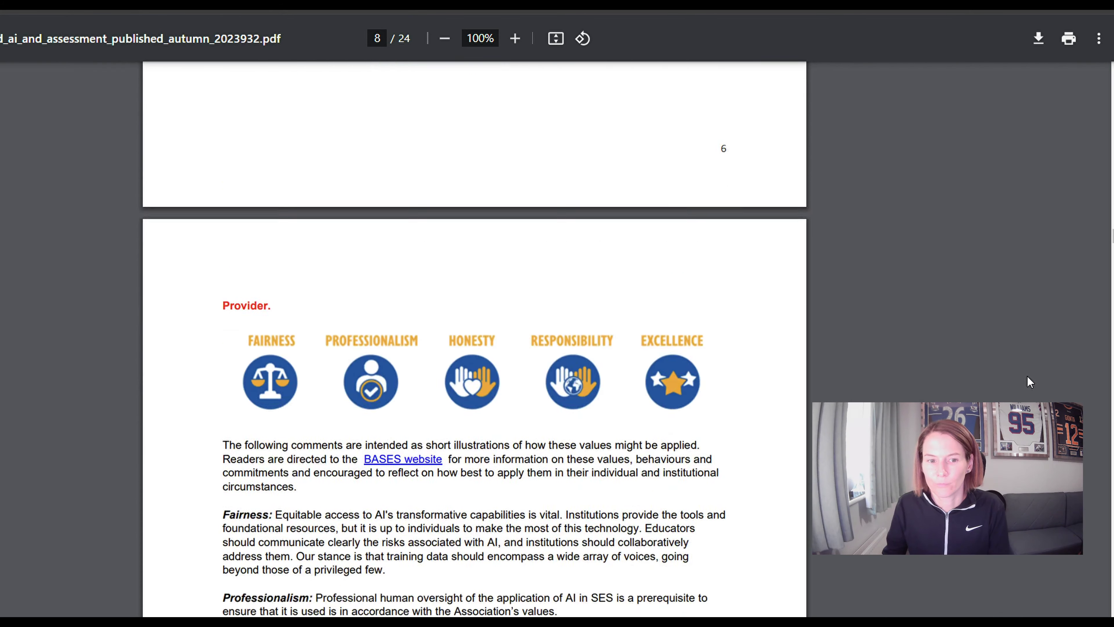
pyautogui.scroll(-15, 1027, 376)
pyautogui.scroll(-15, 1026, 376)
pyautogui.scroll(-2, 1026, 376)
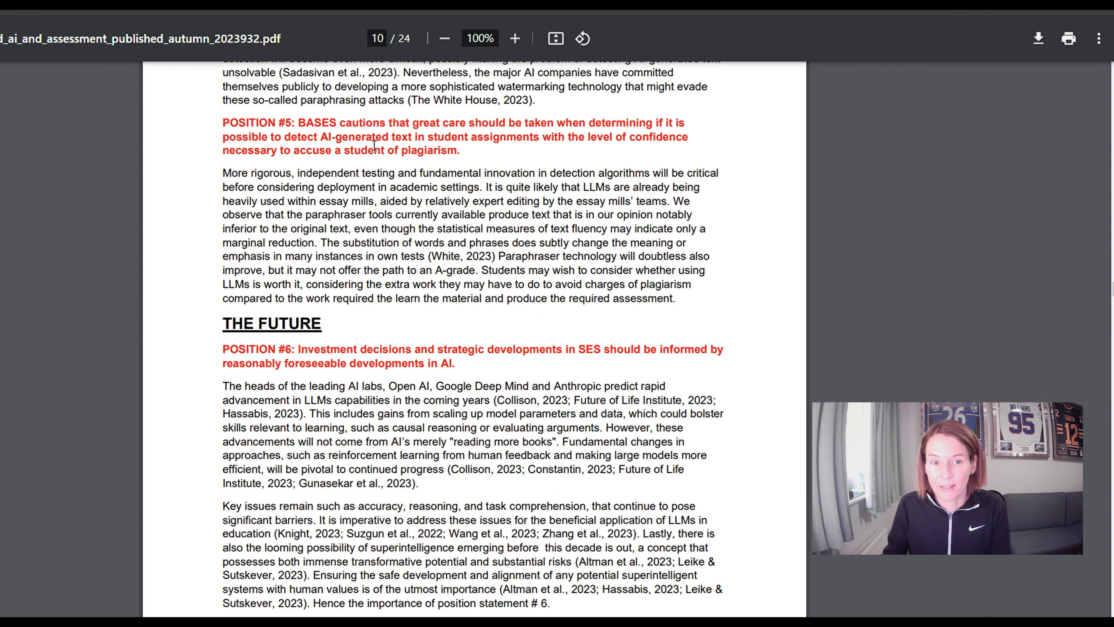
pyautogui.scroll(-9, 380, 359)
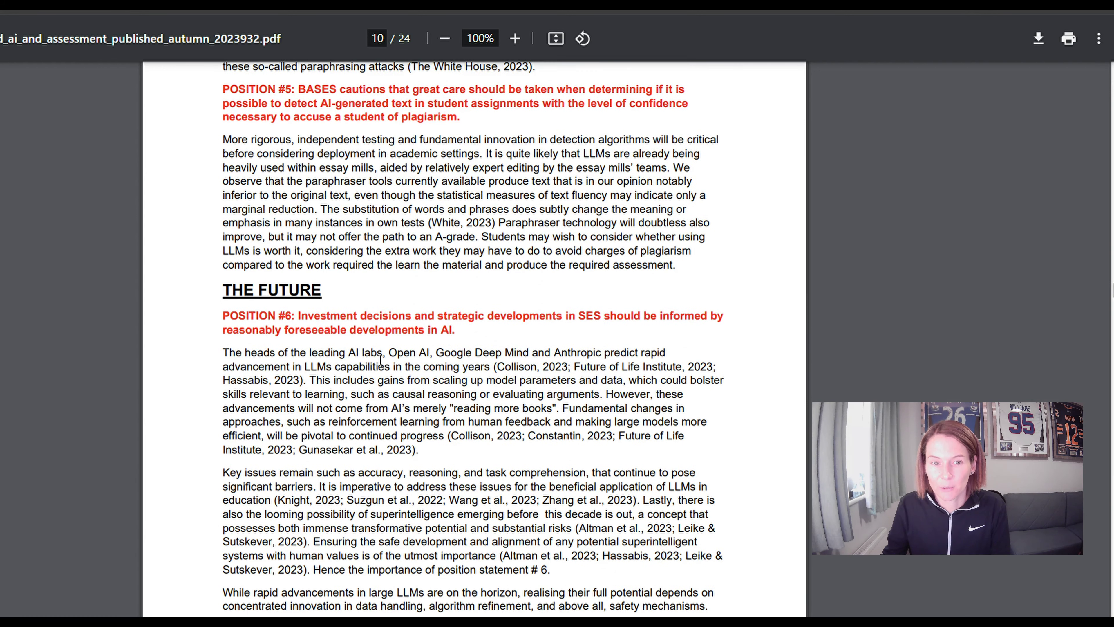
pyautogui.scroll(-18, 381, 360)
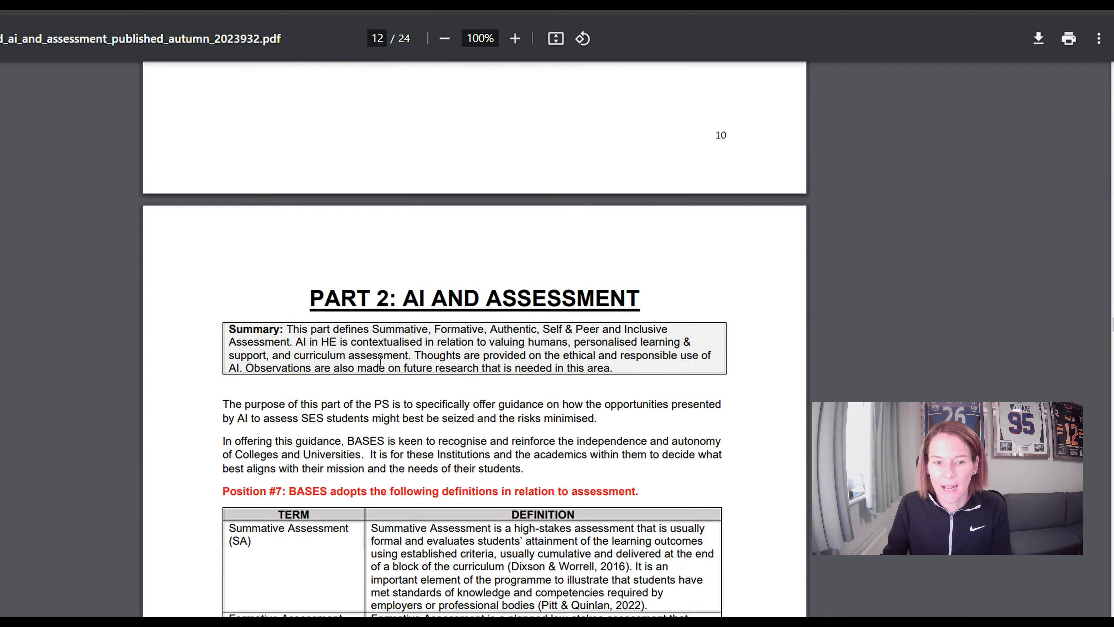
pyautogui.scroll(-3, 316, 261)
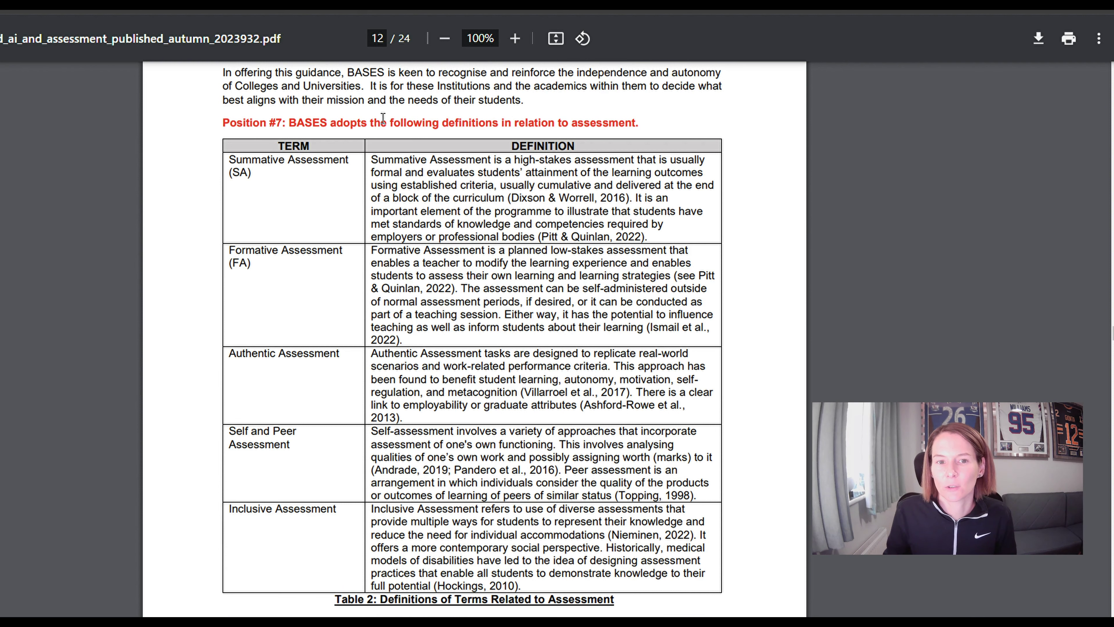
pyautogui.hotkey('ctrl', 'Tab')
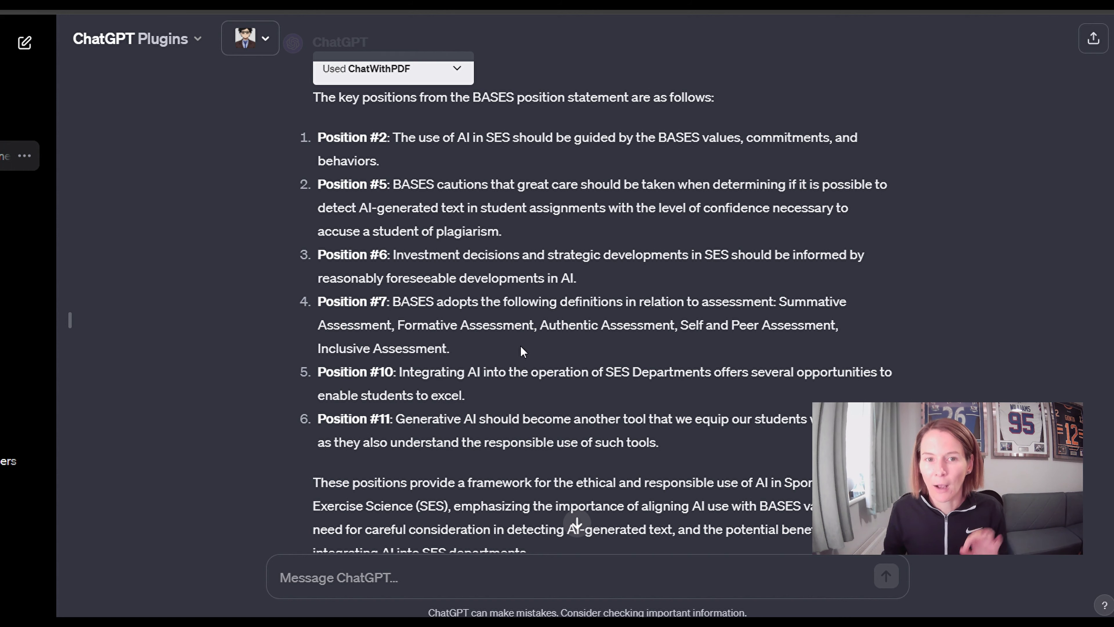
pyautogui.scroll(1, 521, 347)
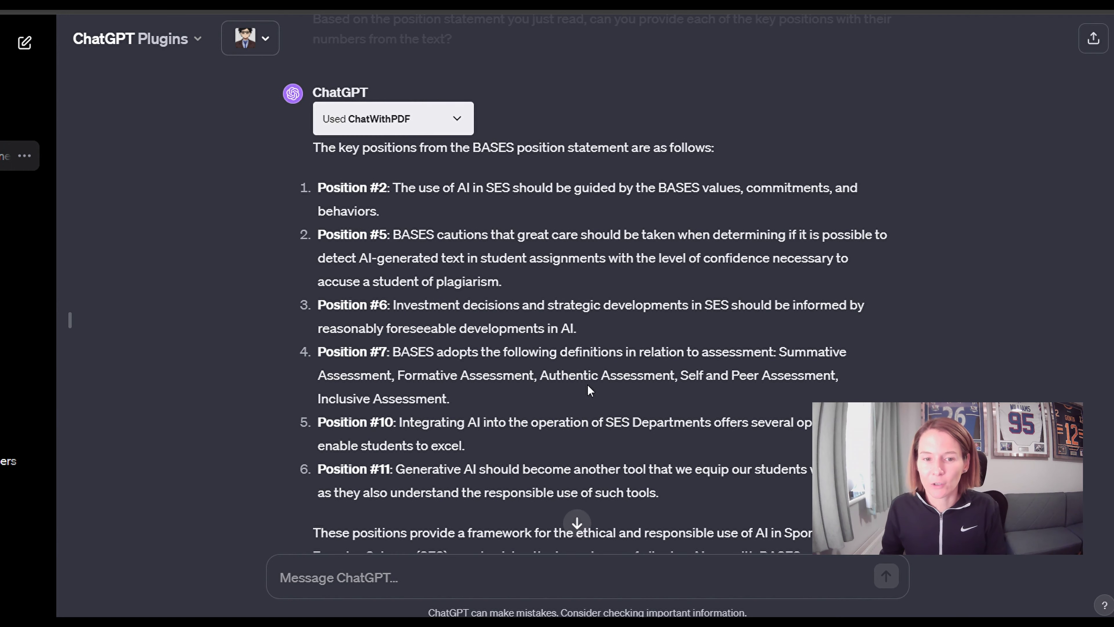
pyautogui.scroll(-3, 589, 390)
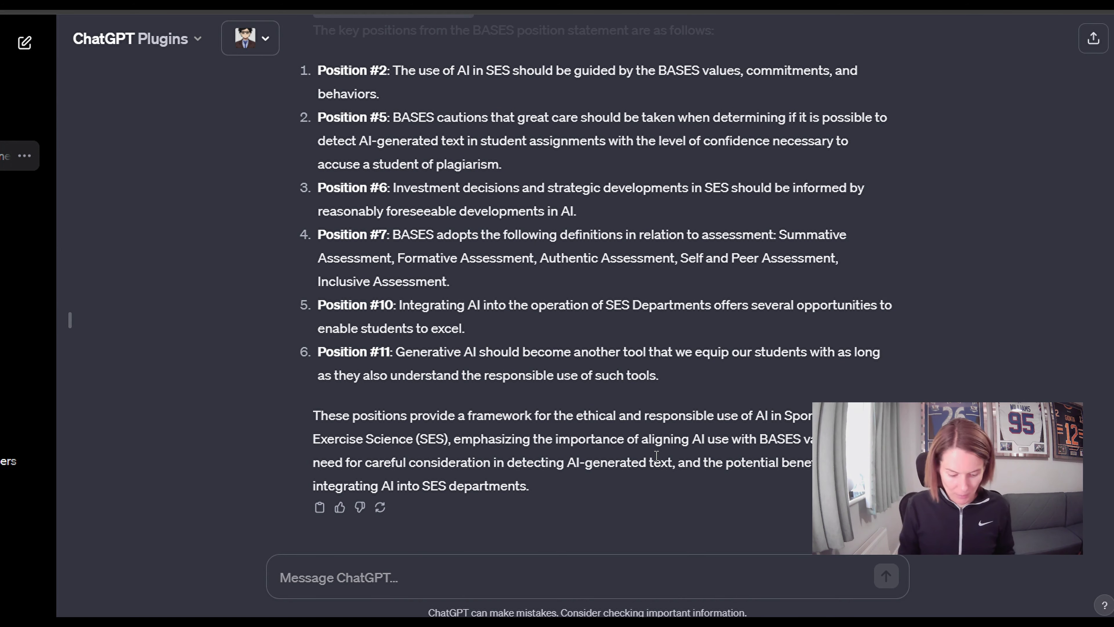
# Send 'Can you summarise the PDF ?' to get an eight-point summary of the BASES document
pyautogui.write('Can you summarise the PDF ?')
pyautogui.press('Return')
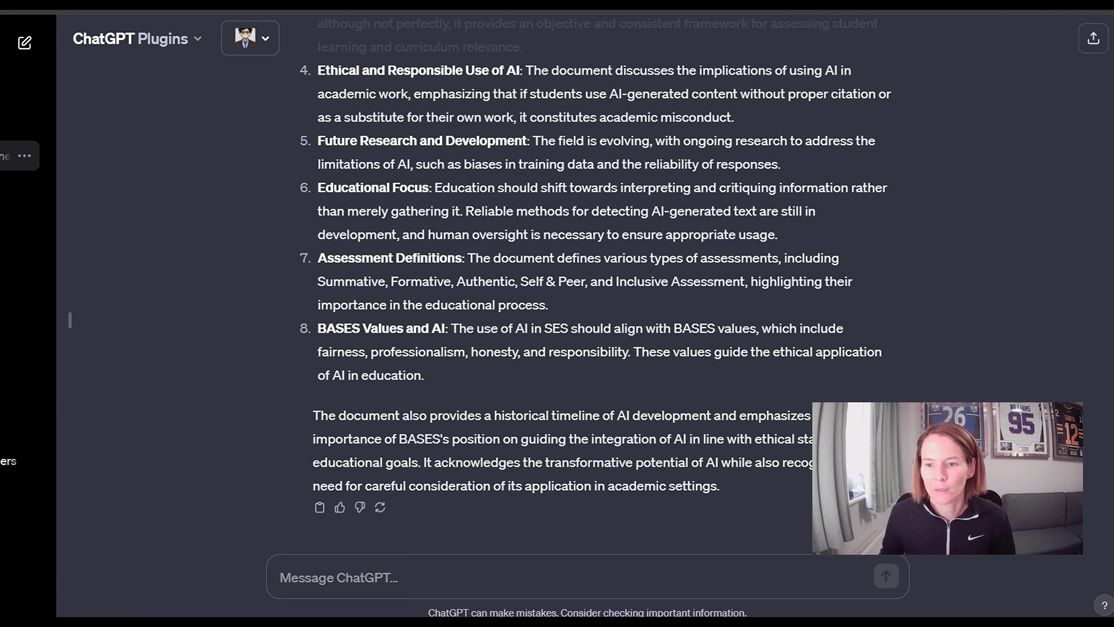
# Read back through ChatGPT's eight-point BASES summary
pyautogui.scroll(10, 576, 522)
pyautogui.scroll(2, 577, 522)
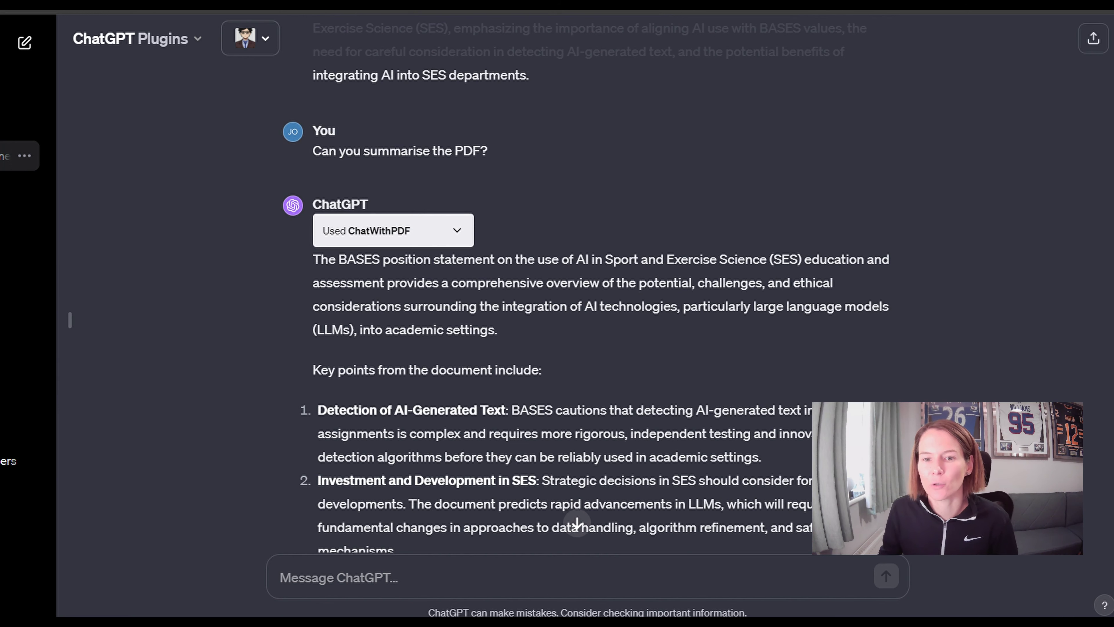
pyautogui.scroll(-1, 577, 523)
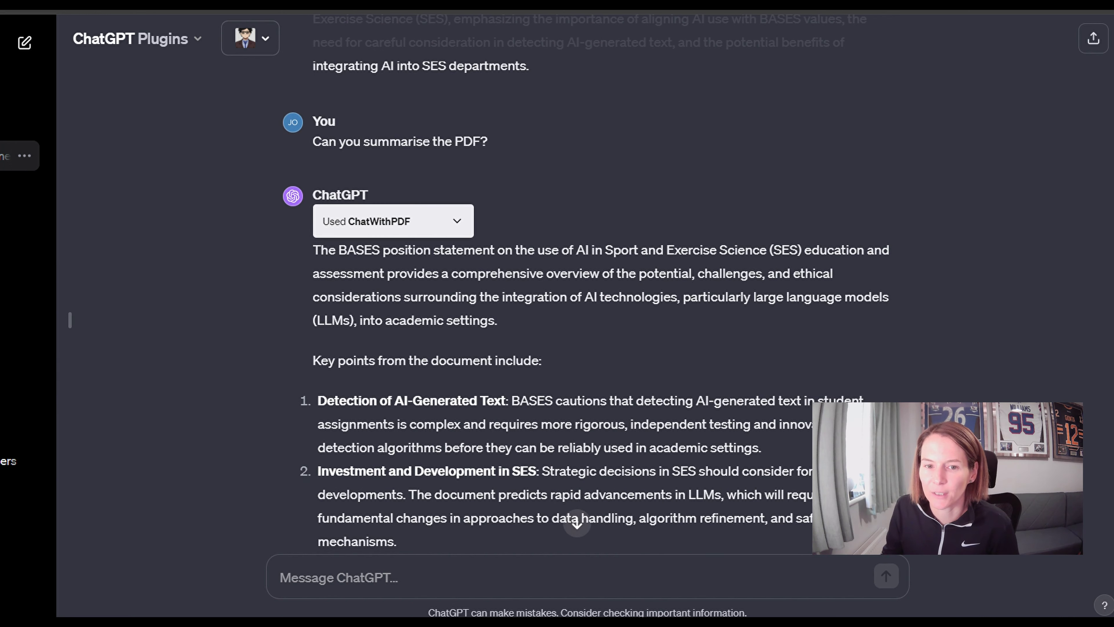
pyautogui.scroll(-2, 577, 523)
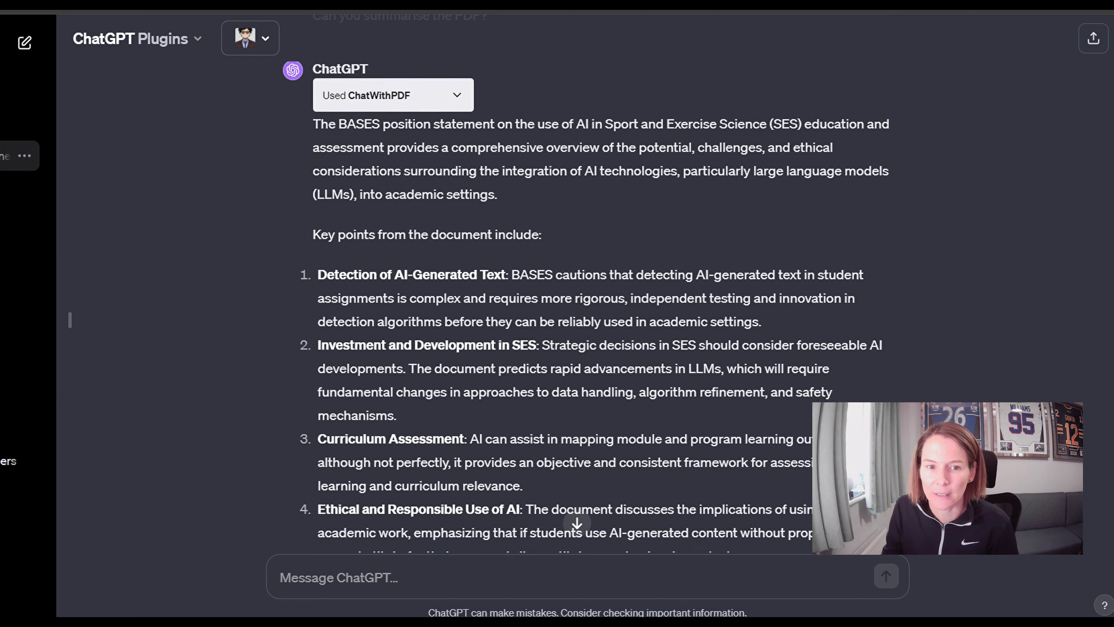
pyautogui.scroll(-3, 585, 294)
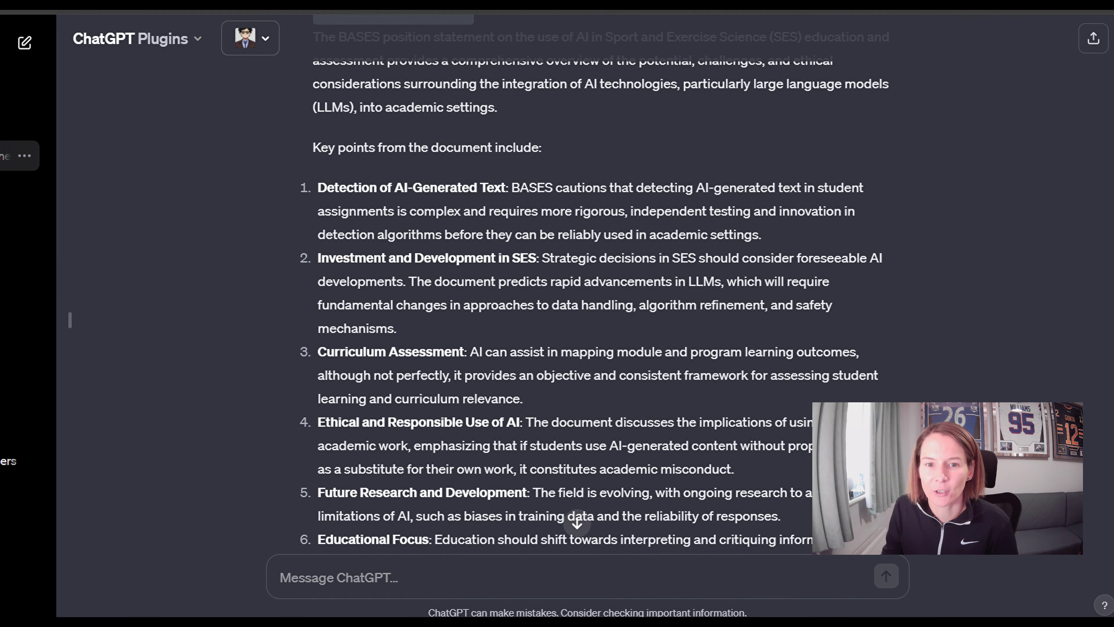
pyautogui.scroll(-3, 595, 285)
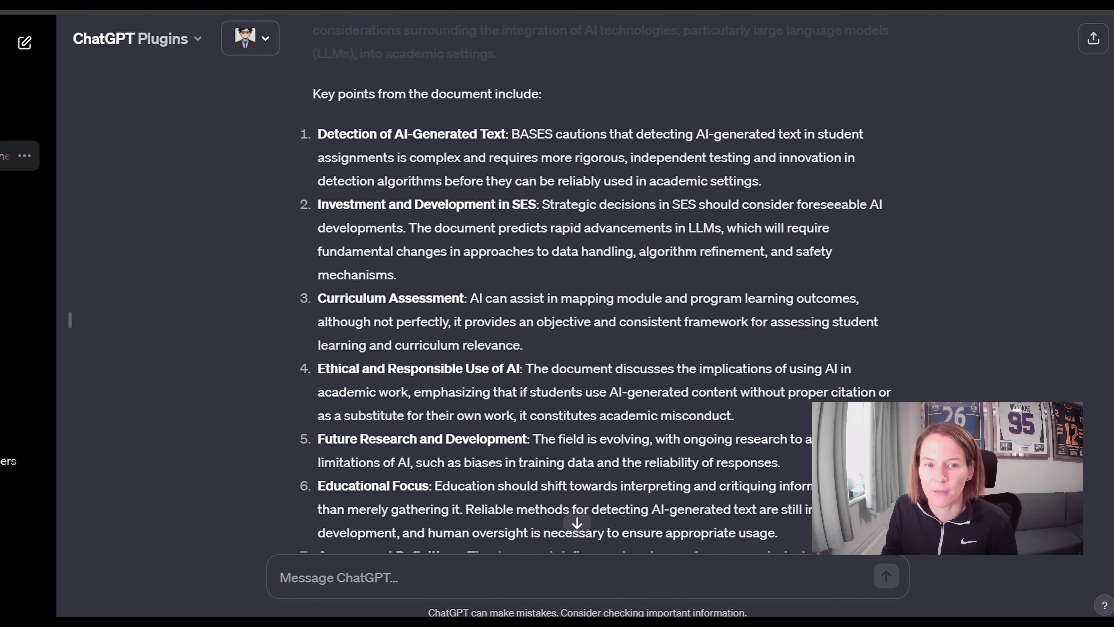
pyautogui.scroll(-5, 586, 307)
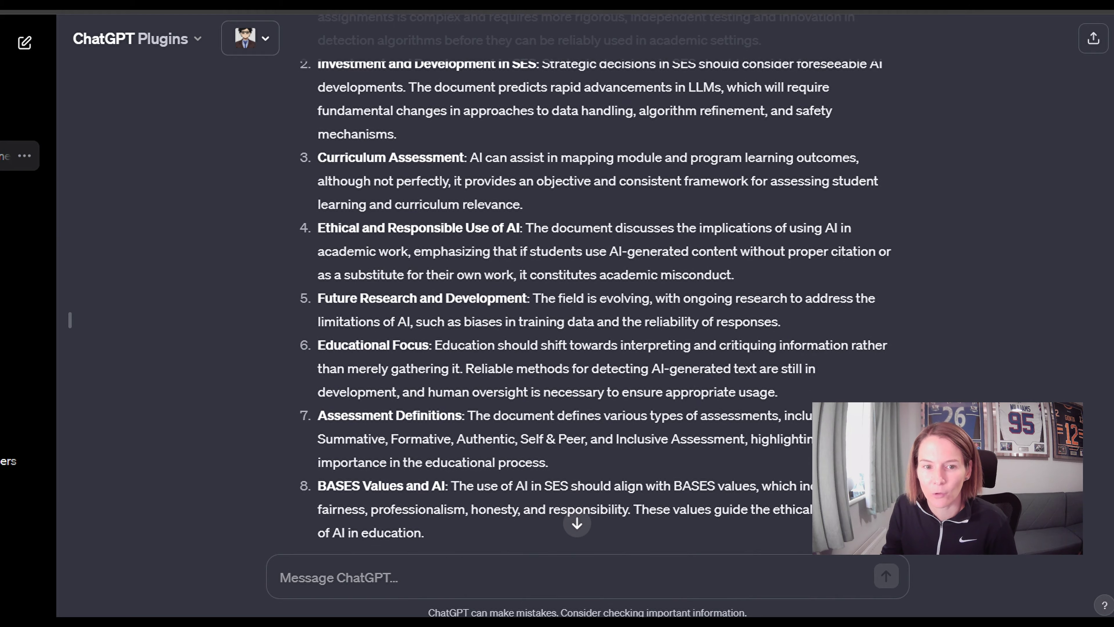
pyautogui.scroll(-3, 586, 285)
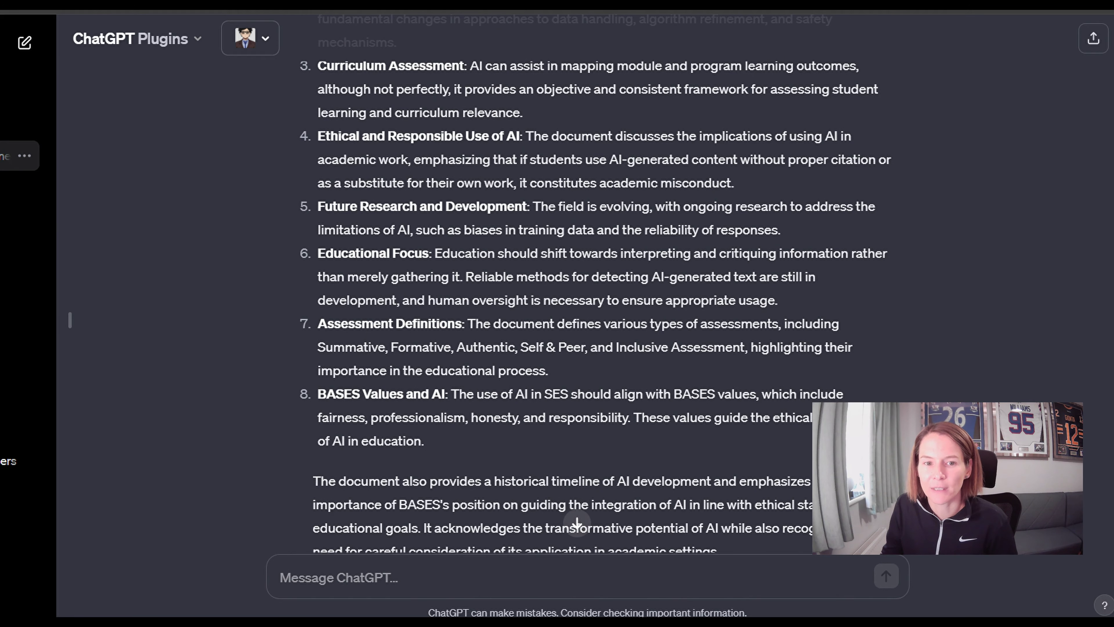
pyautogui.scroll(-1, 577, 518)
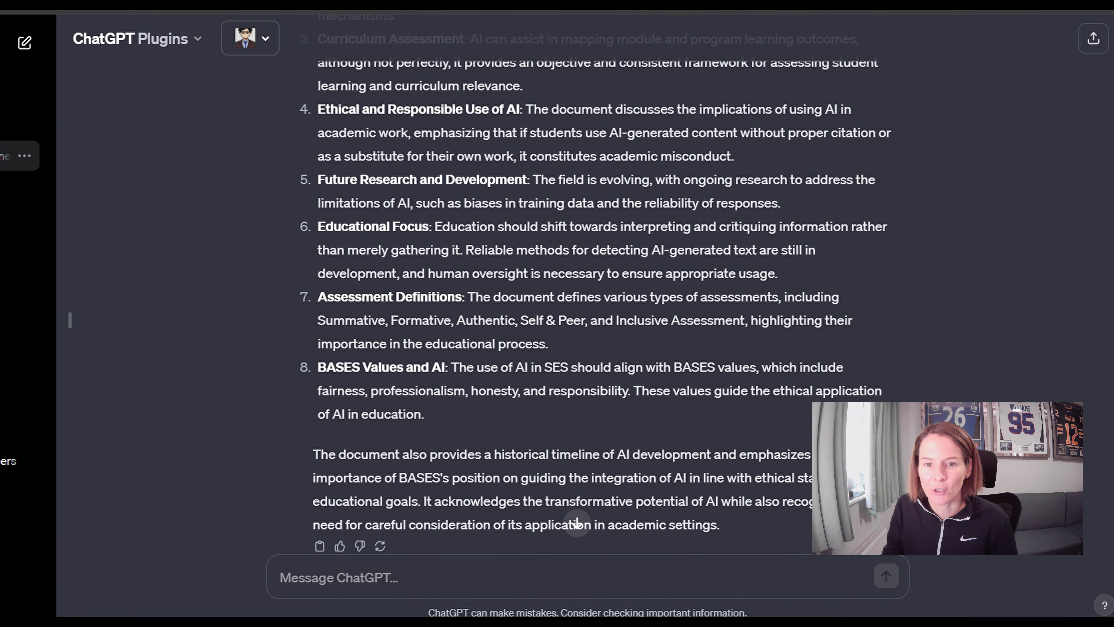
pyautogui.scroll(-1, 578, 516)
# Highlight summary points 7 (Assessment Definitions) and 8 (BASES Values and AI)
pyautogui.moveTo(566, 312)
pyautogui.mouseDown()
pyautogui.moveTo(463, 307)
pyautogui.moveTo(310, 256)
pyautogui.mouseUp()
pyautogui.click(527, 273)
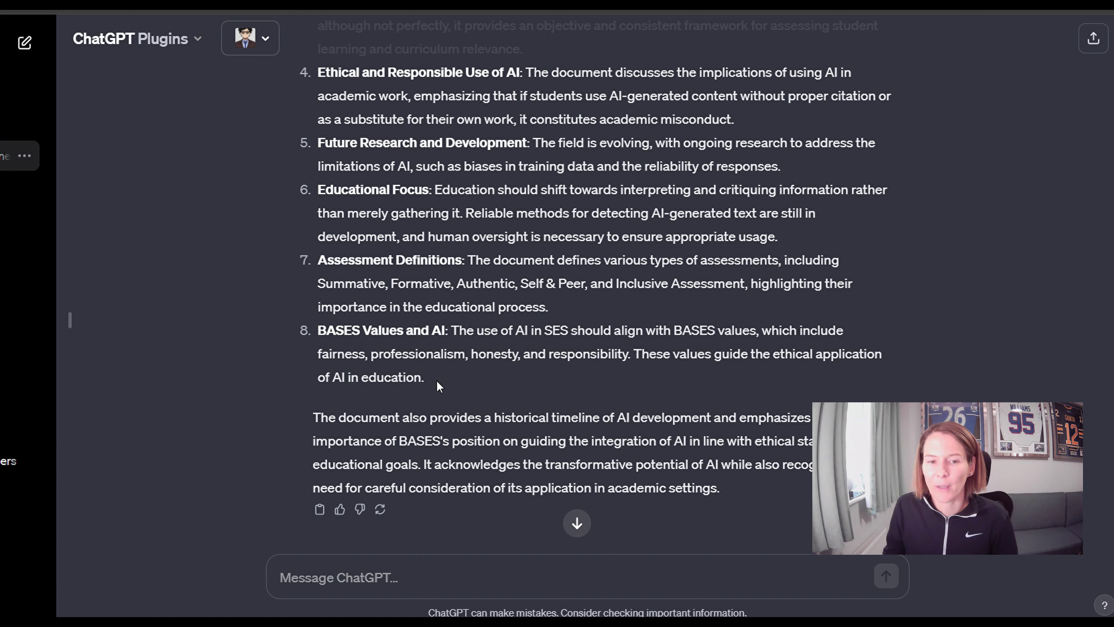
pyautogui.moveTo(439, 386); pyautogui.dragTo(308, 329)
pyautogui.click(489, 387)
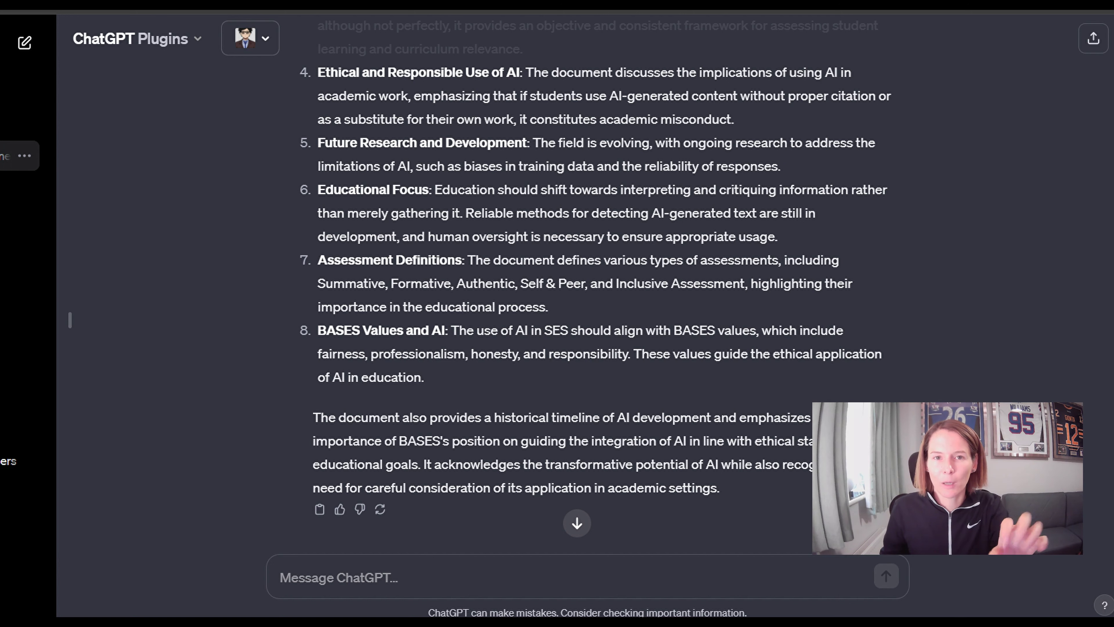
pyautogui.scroll(-1, 584, 285)
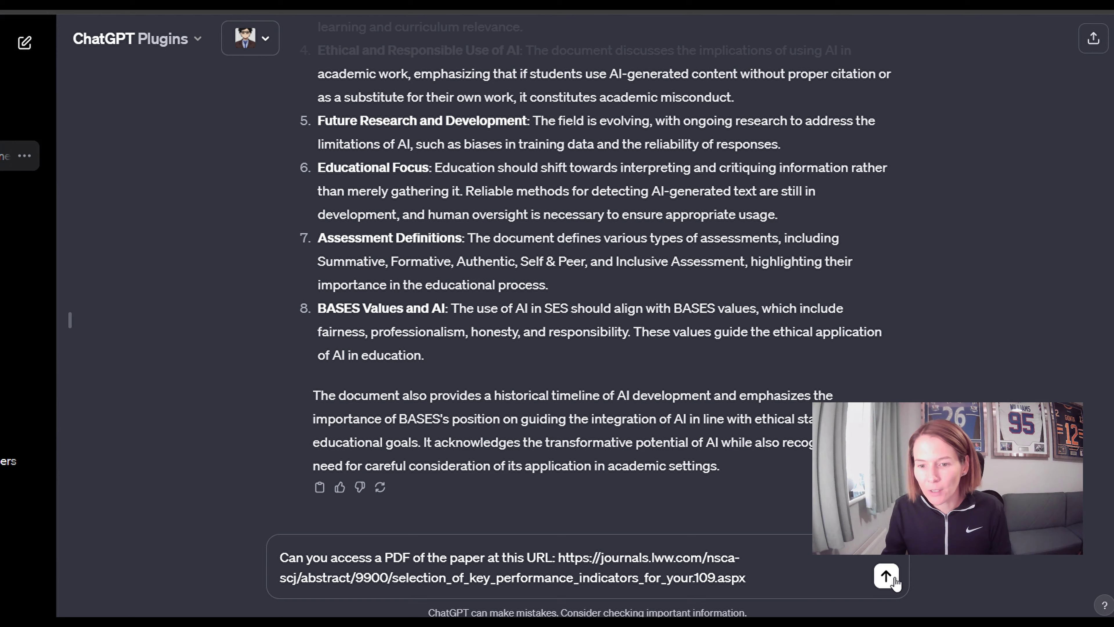
# Send the journal-URL question, then the public Google Drive PDF link, until ChatWithPDF replies 'Read.'
pyautogui.click(884, 577)
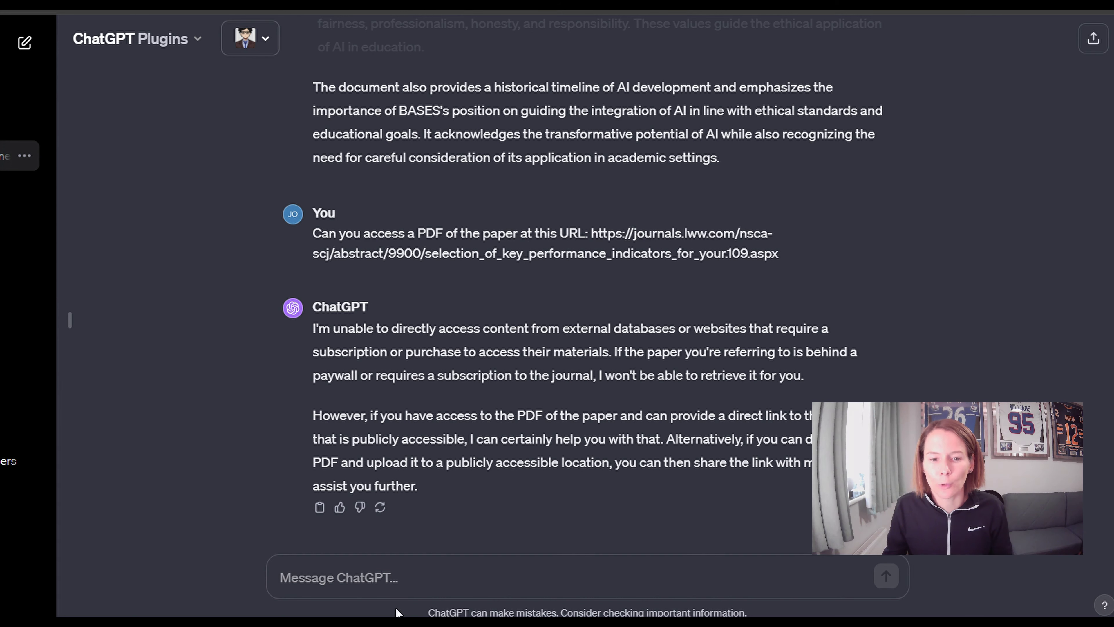
pyautogui.click(386, 579)
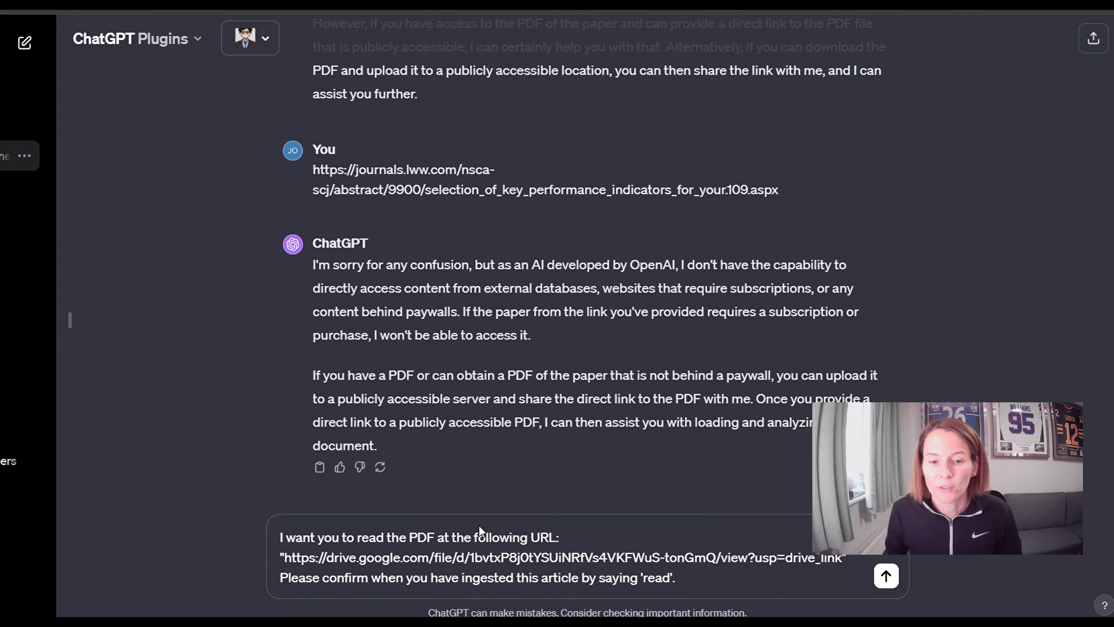
pyautogui.click(430, 545)
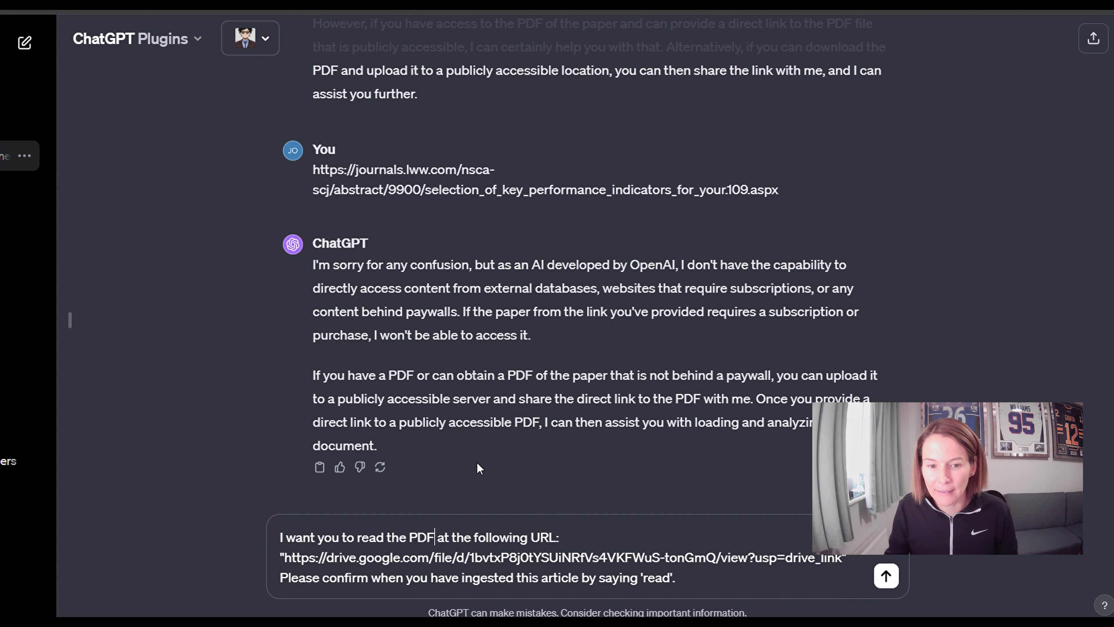
pyautogui.press('Return')
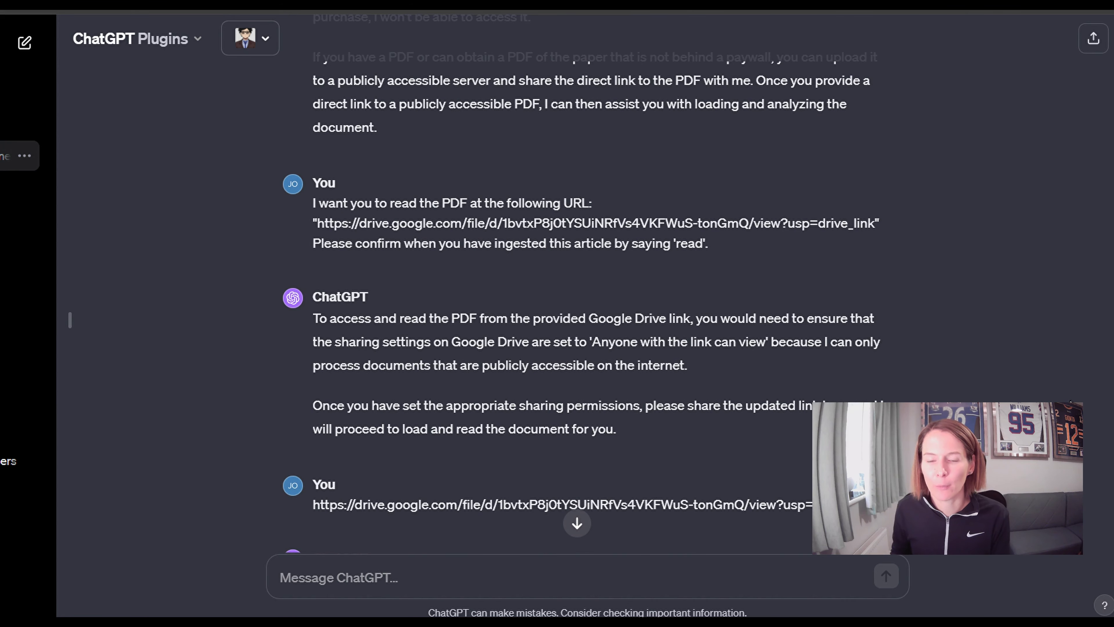
pyautogui.click(577, 523)
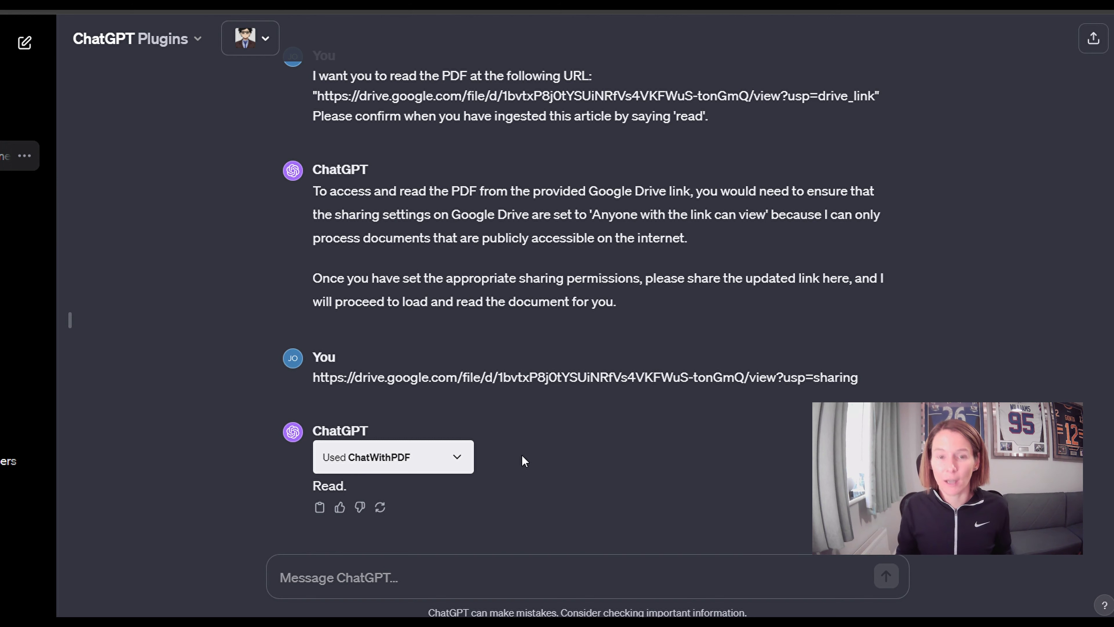
# Request a summary of the KPI paper, then a 12-year-old version likening KPIs to a video-game score
pyautogui.write('Please can you provide a summary of the paper?')
pyautogui.press('Return')
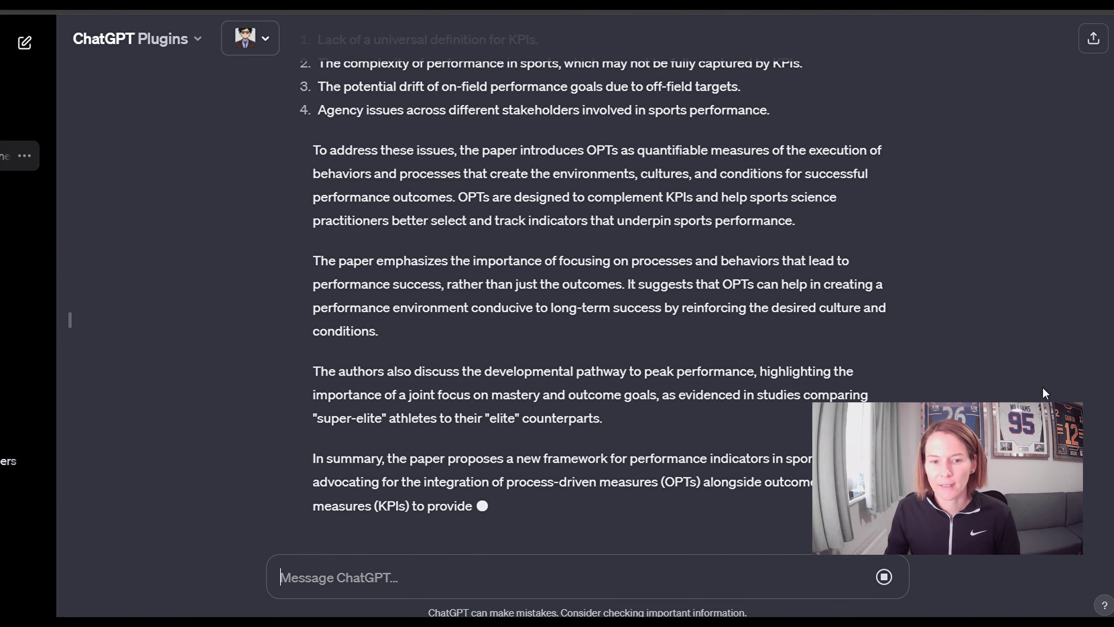
pyautogui.scroll(2, 1043, 388)
pyautogui.scroll(4, 1044, 392)
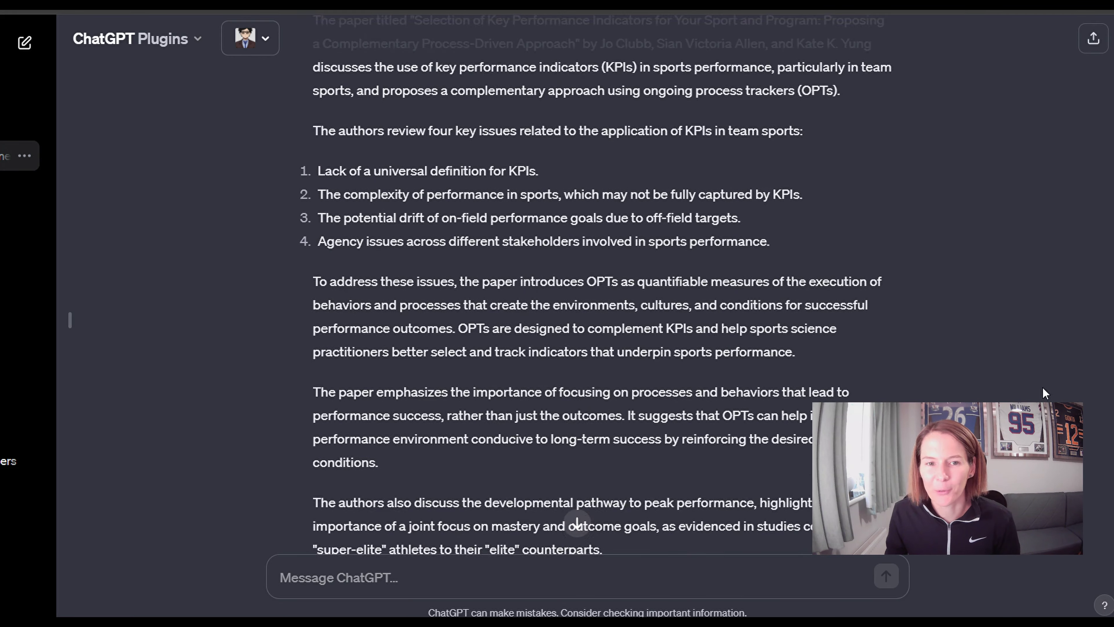
pyautogui.scroll(2, 1043, 388)
pyautogui.scroll(4, 1043, 388)
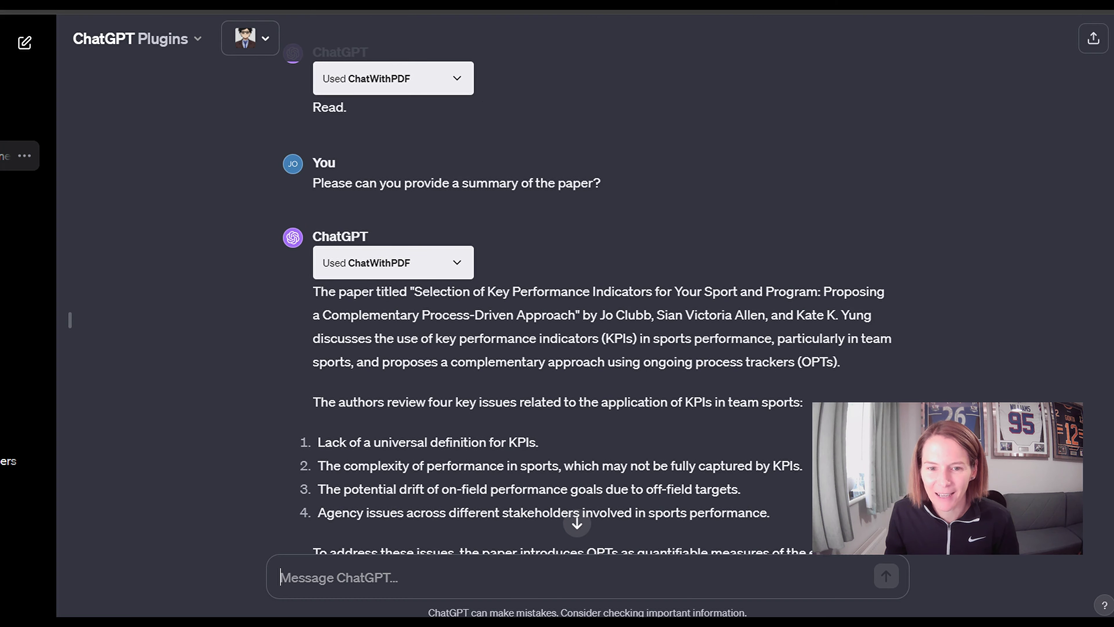
pyautogui.scroll(-2, 1042, 388)
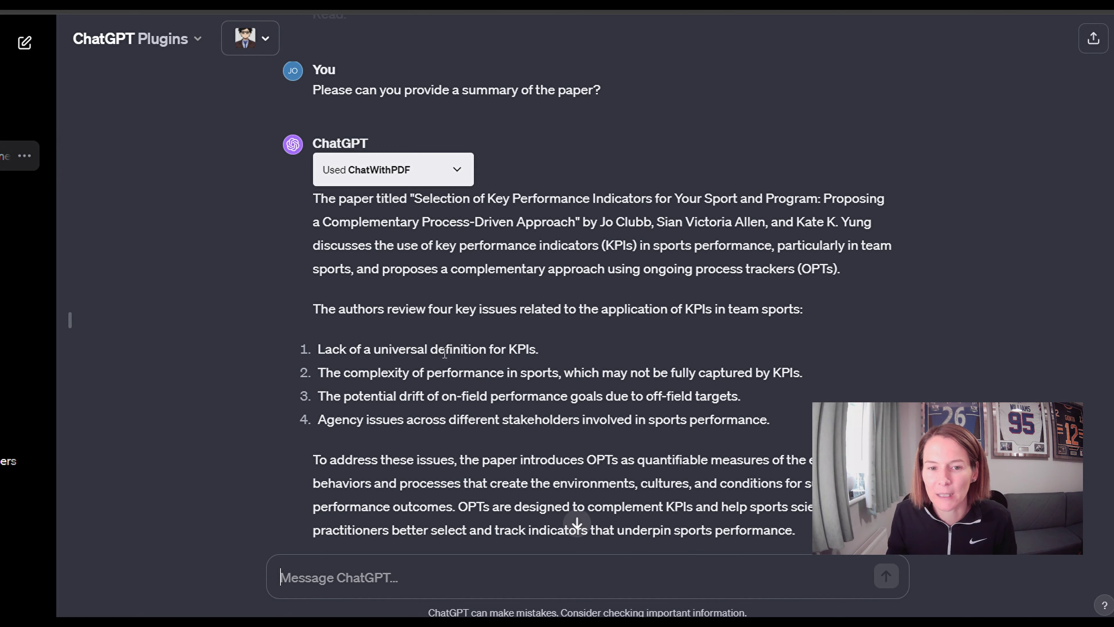
pyautogui.scroll(-6, 570, 307)
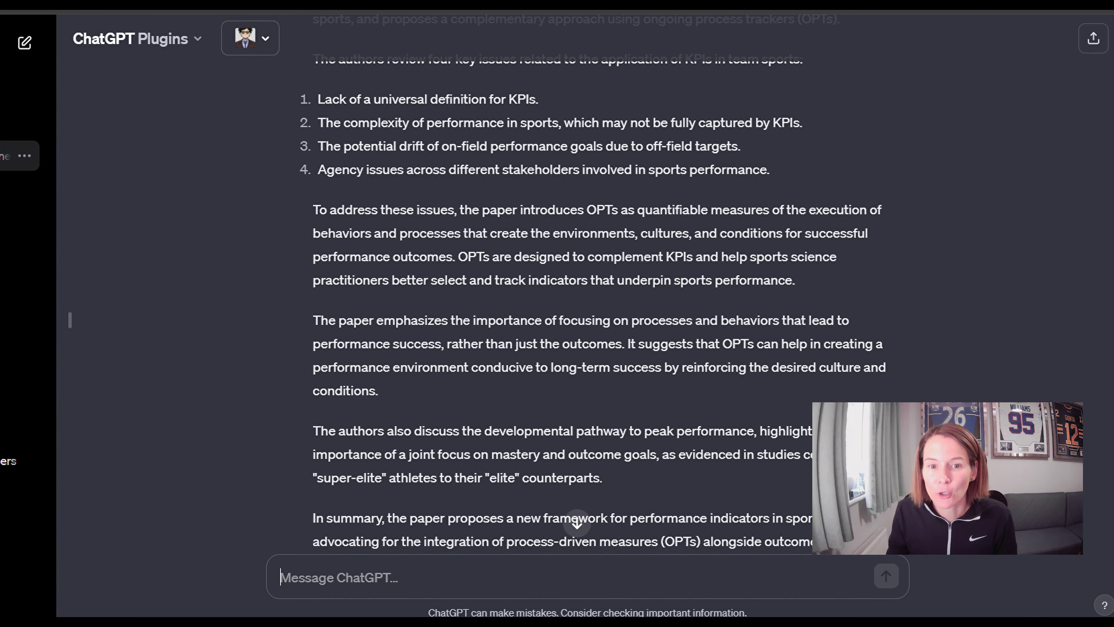
pyautogui.scroll(4, 570, 308)
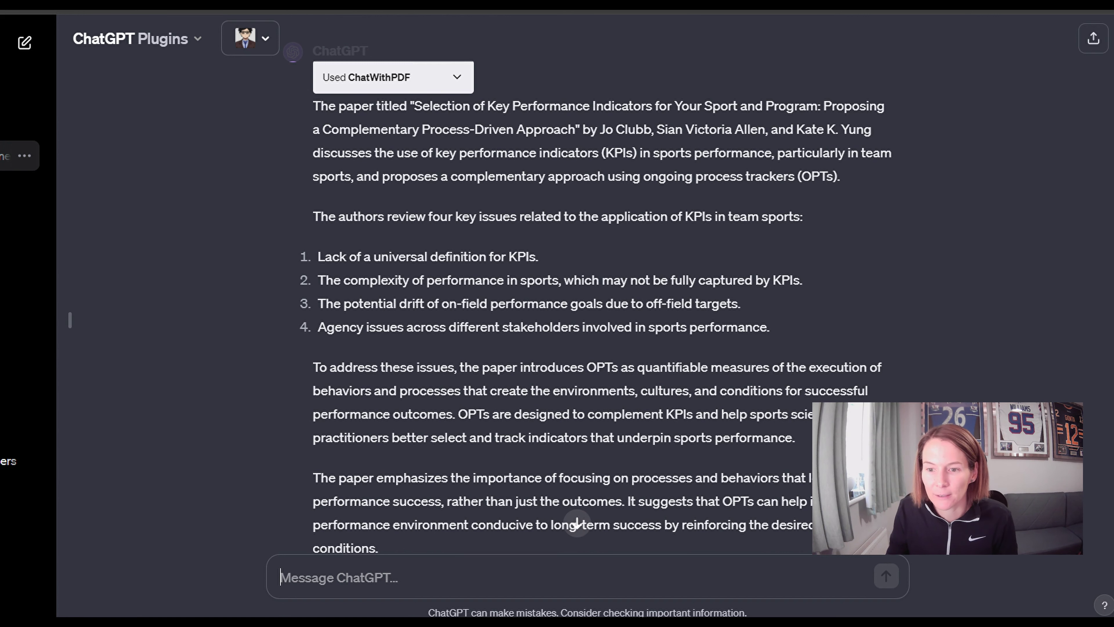
pyautogui.click(577, 522)
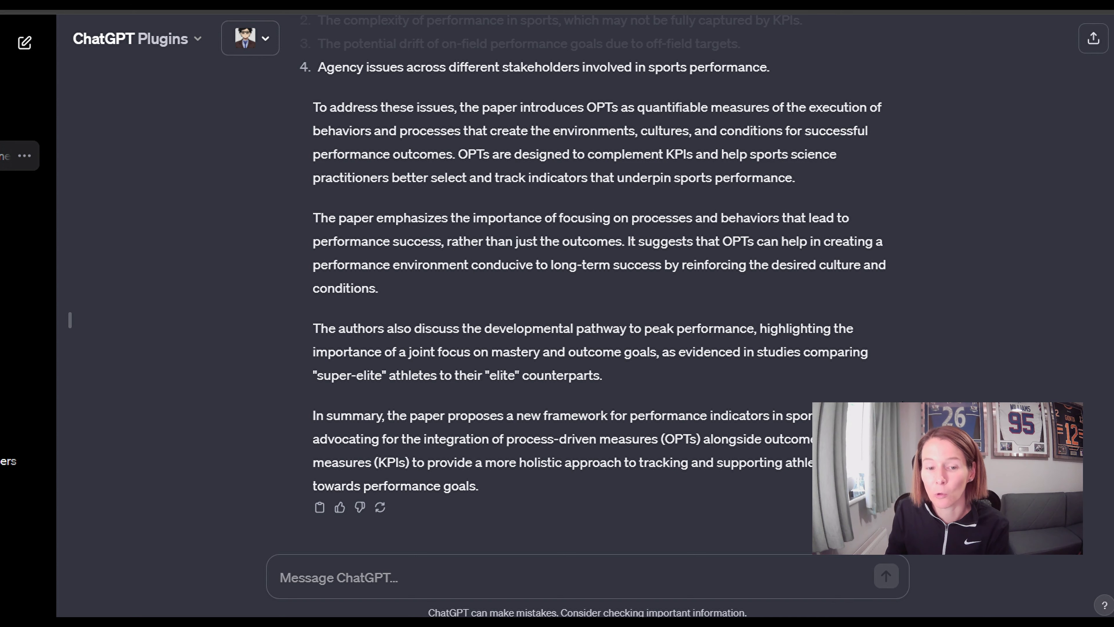
pyautogui.scroll(9, 1110, 496)
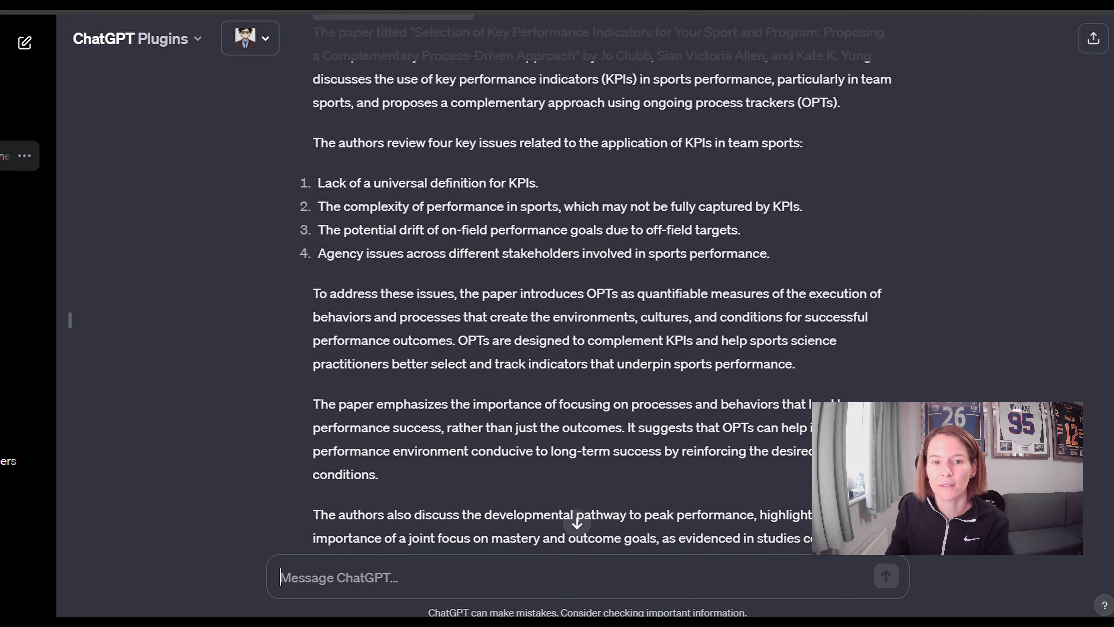
pyautogui.scroll(-9, 1110, 496)
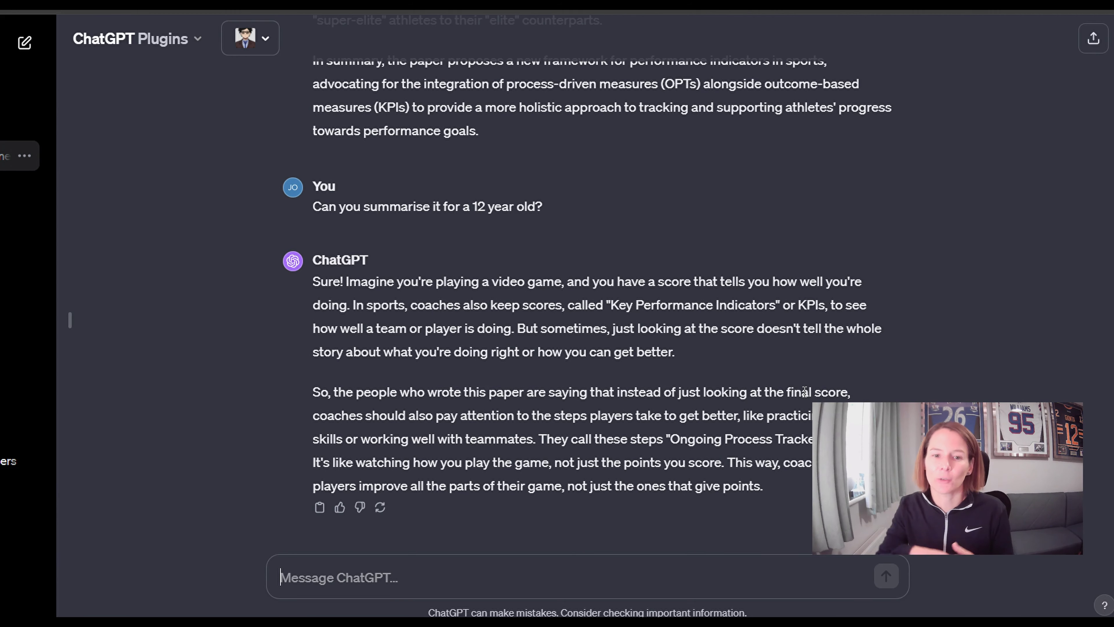
pyautogui.moveTo(488, 226)
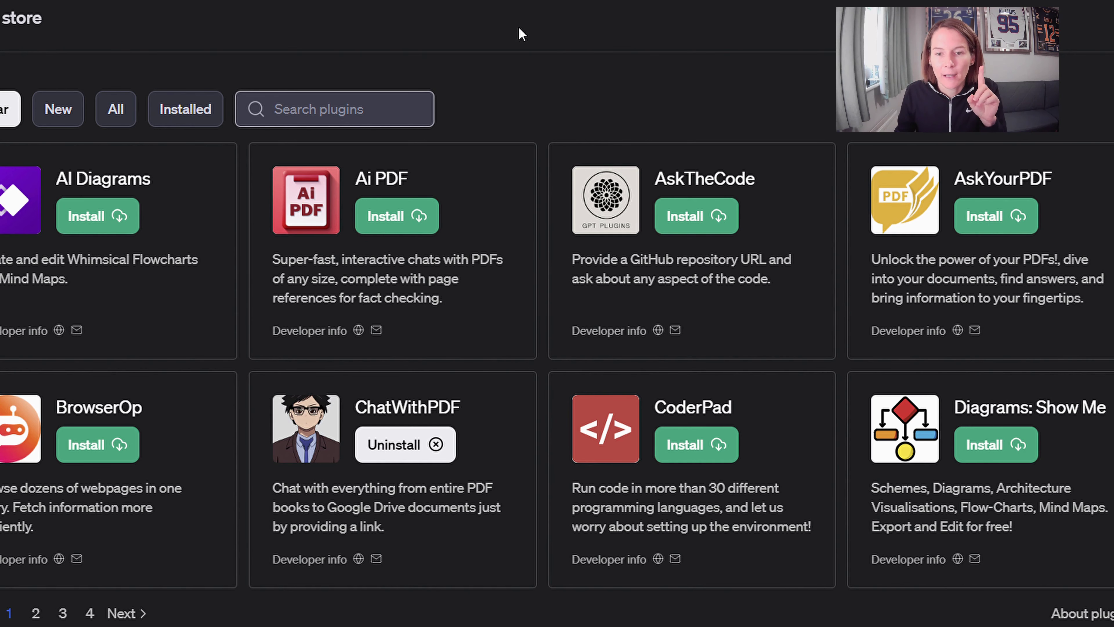
# Browse plugin store pages 4 and 3, then enable ScholarAI alongside ChatWithPDF in a new Plugins chat
pyautogui.click(89, 613)
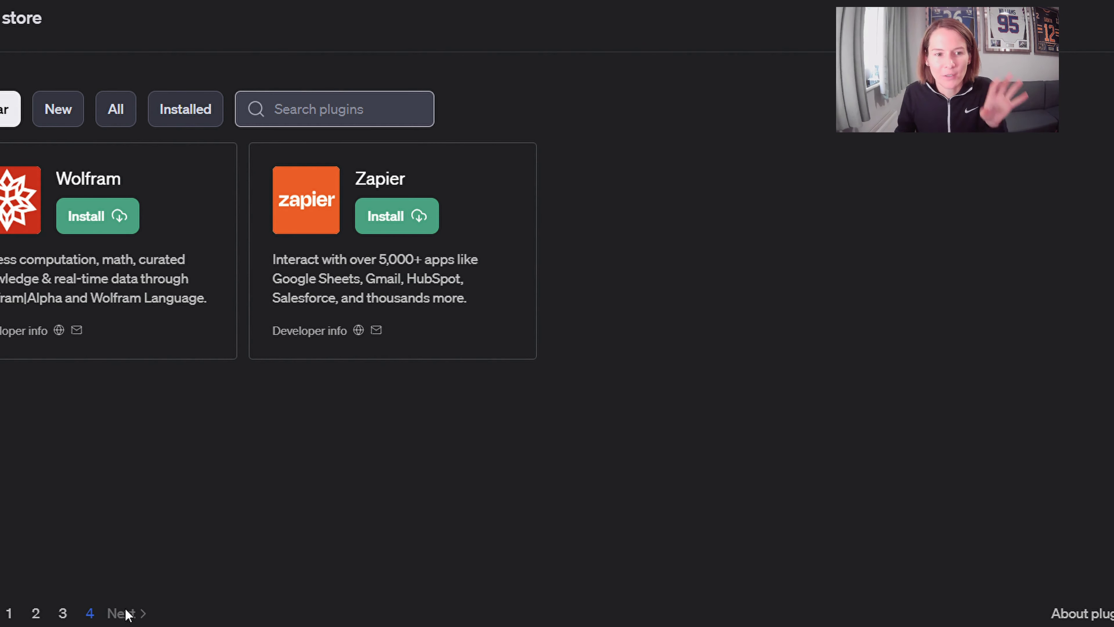
pyautogui.click(63, 613)
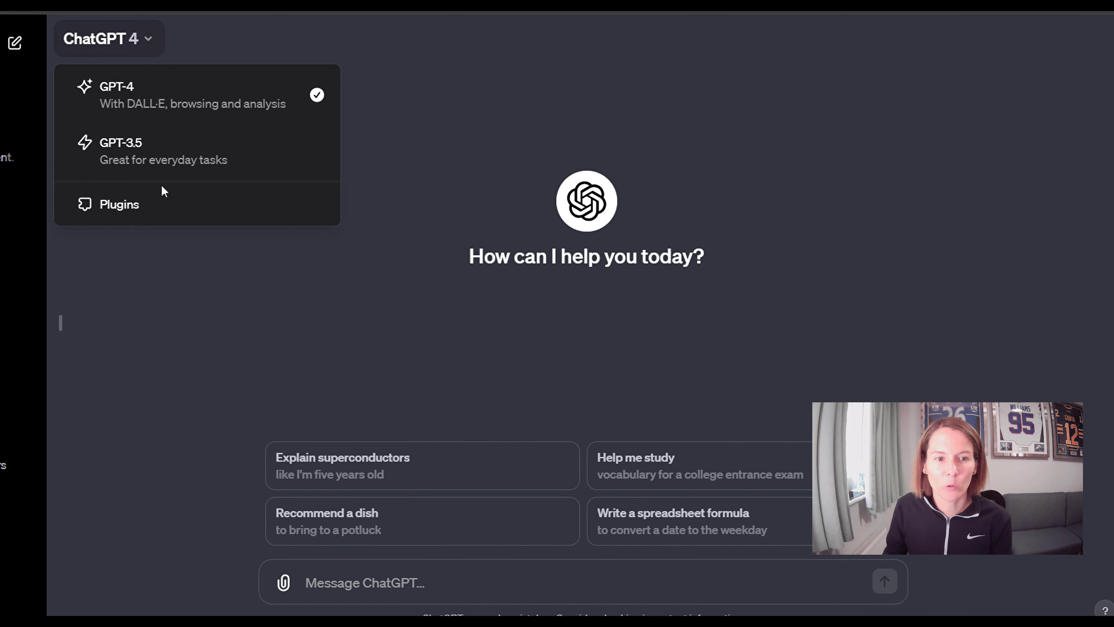
pyautogui.click(165, 209)
pyautogui.click(265, 47)
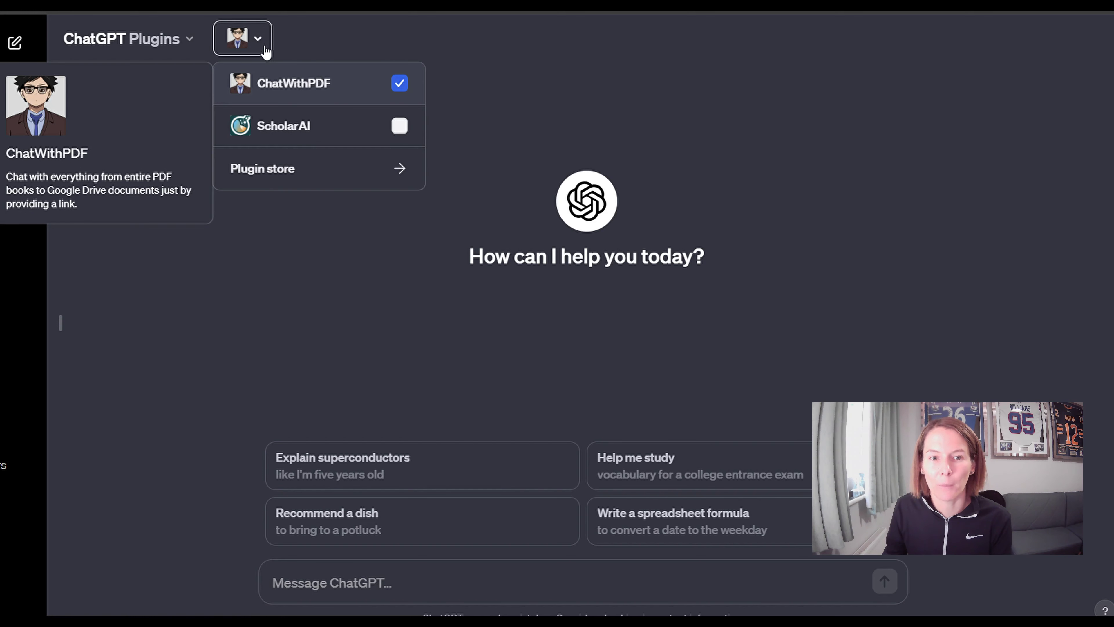
pyautogui.click(383, 128)
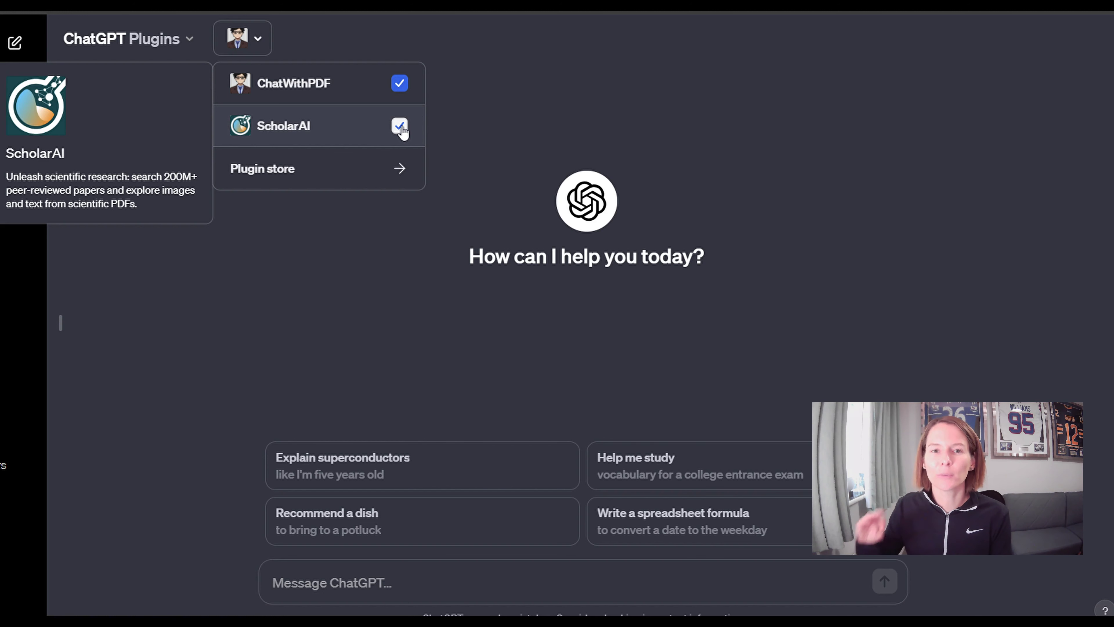
pyautogui.click(400, 127)
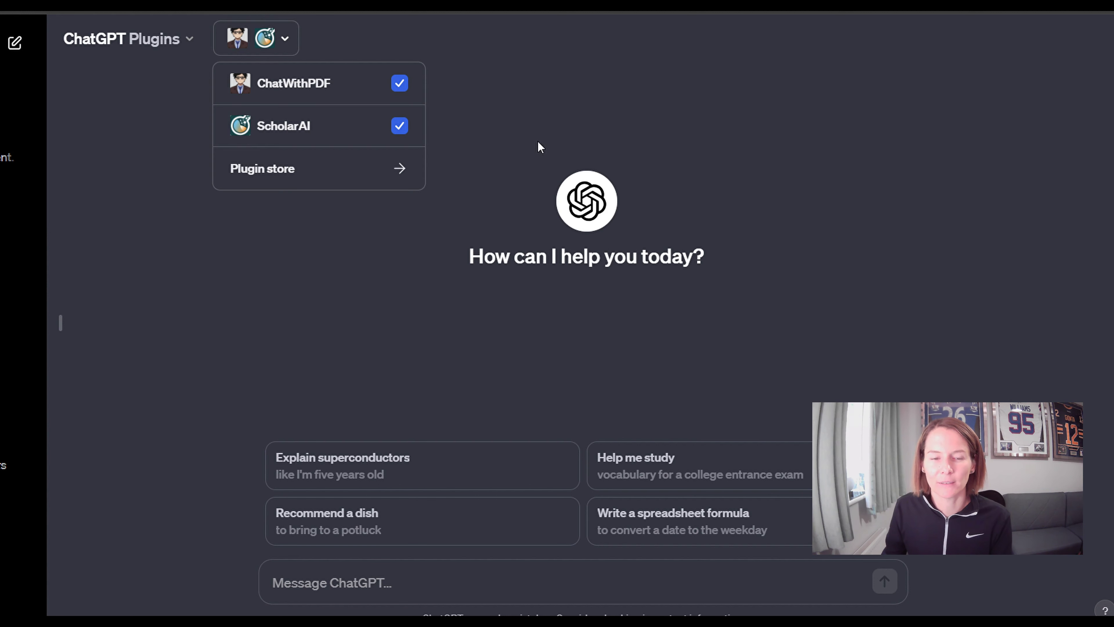
# Paste and send the request for 5 highly cited athlete training load articles with APA references and links
pyautogui.write('Can you provide me with 5 highly cited scientific articles about athlete training load? For each, please provide the reference in APA style and also include a link to the paper')
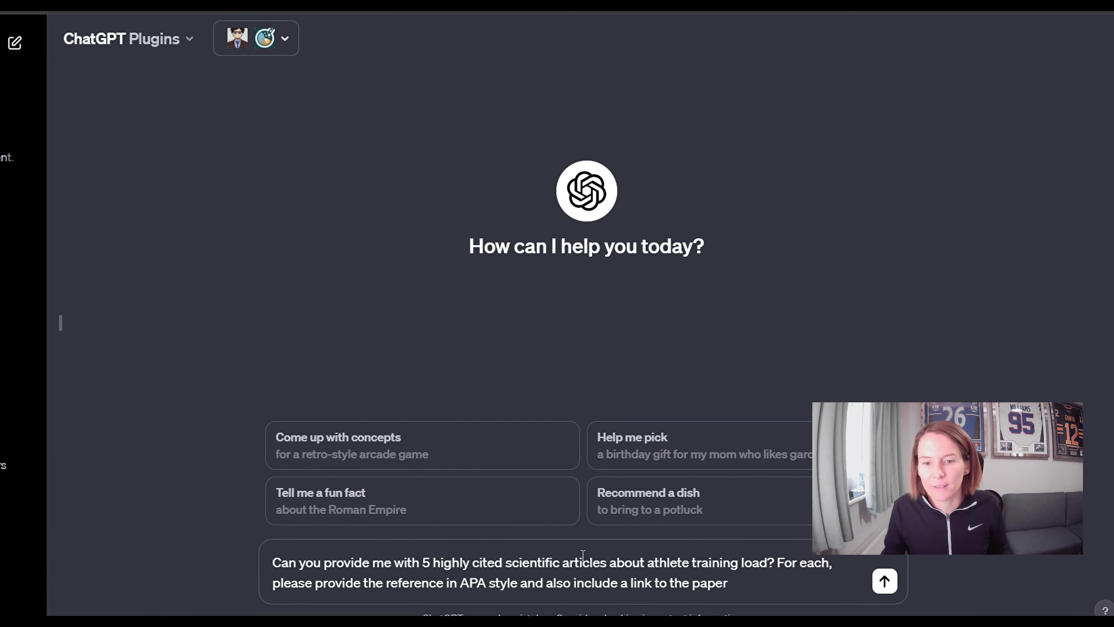
pyautogui.click(884, 582)
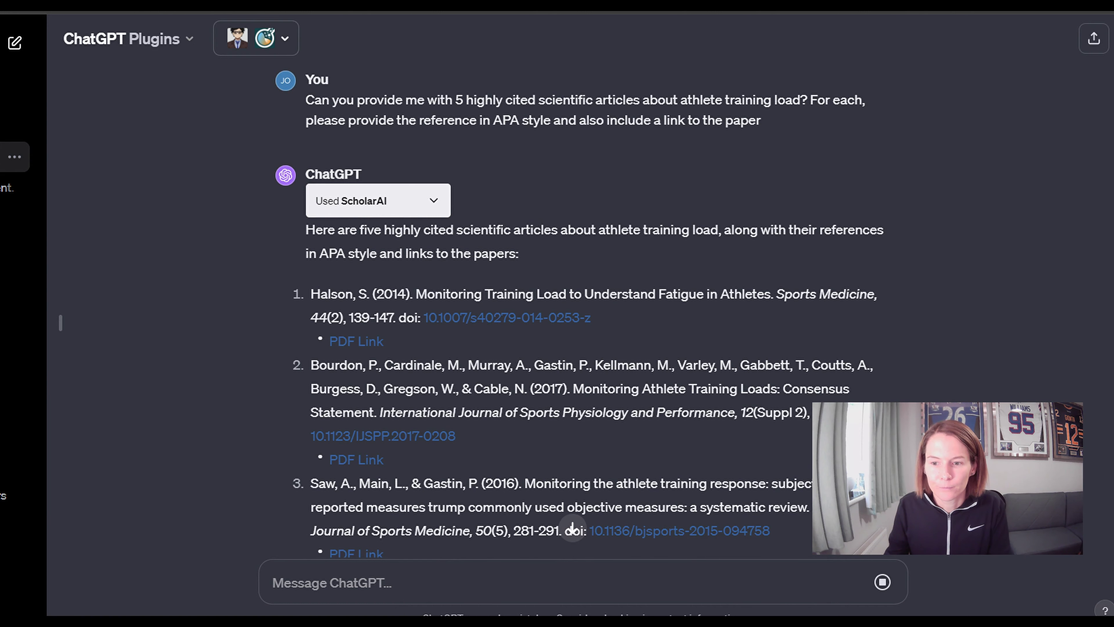
pyautogui.scroll(-3, 579, 303)
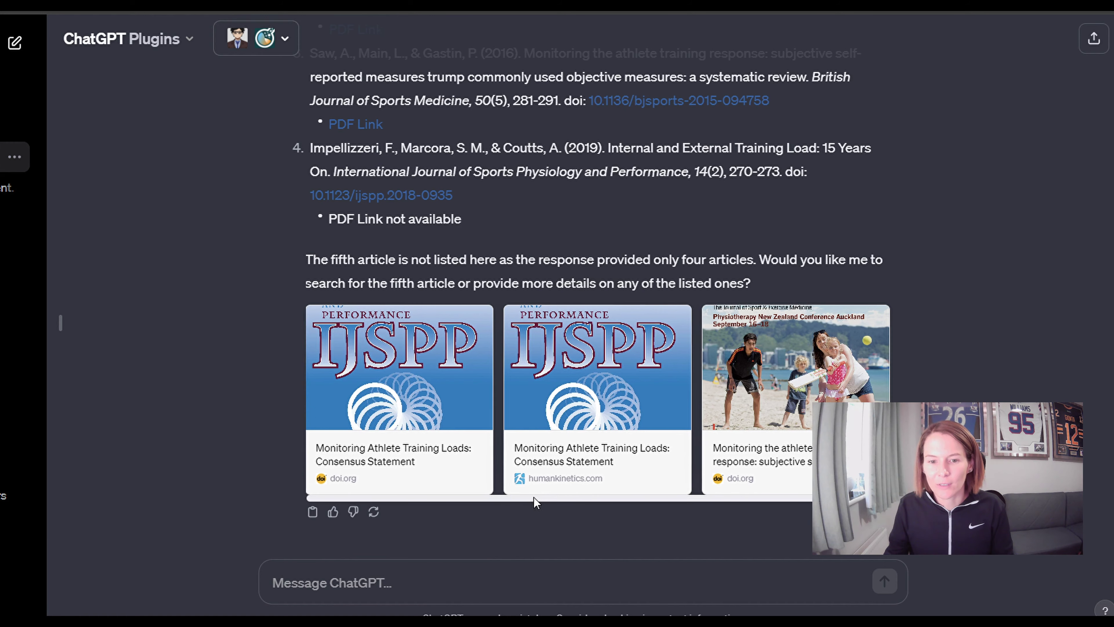
pyautogui.scroll(2, 522, 419)
pyautogui.scroll(-2, 522, 417)
pyautogui.scroll(5, 522, 420)
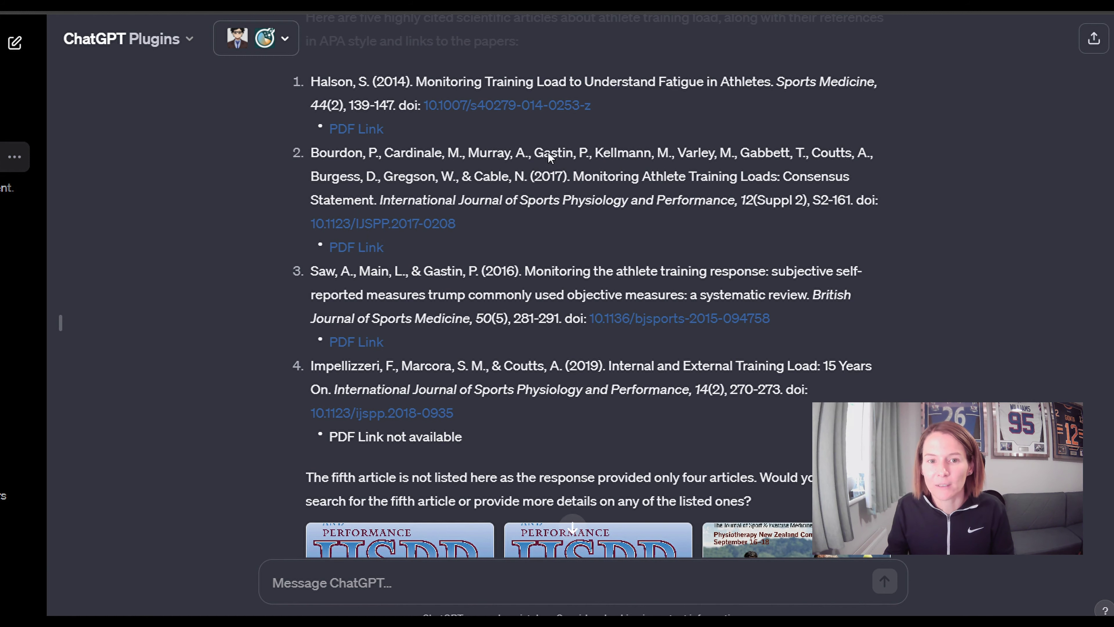
pyautogui.click(464, 110)
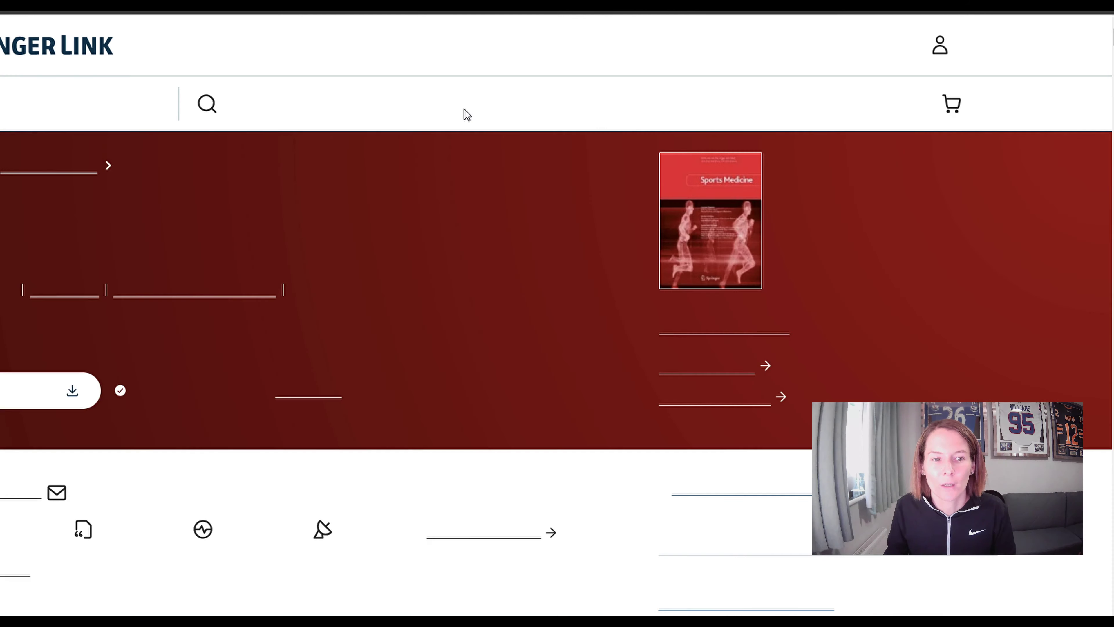
pyautogui.hotkey('ctrl', 'w')
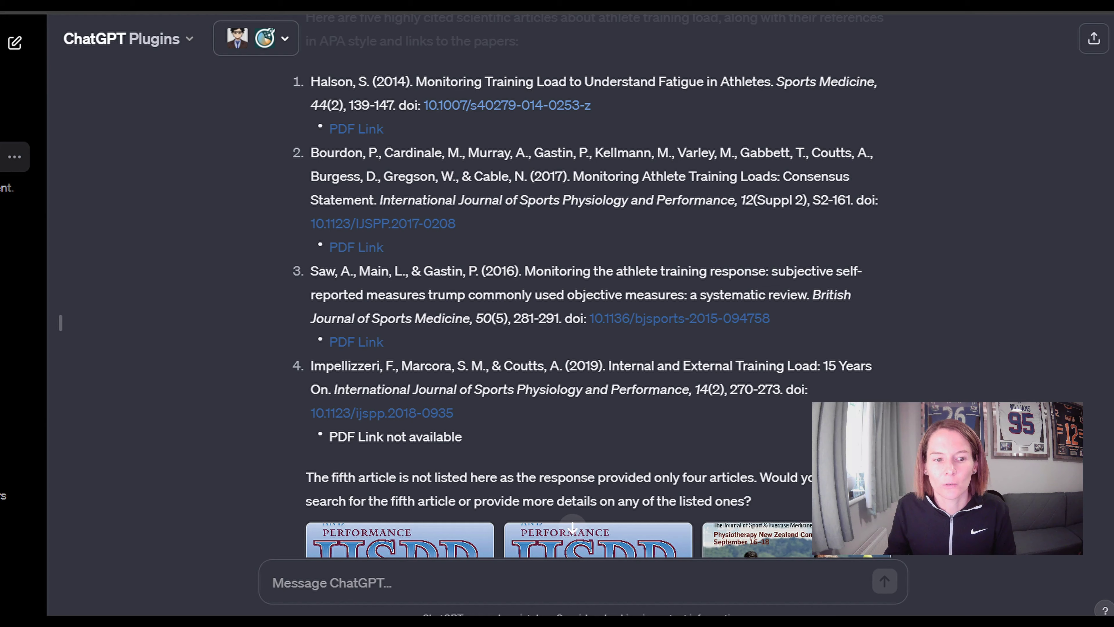
pyautogui.click(351, 130)
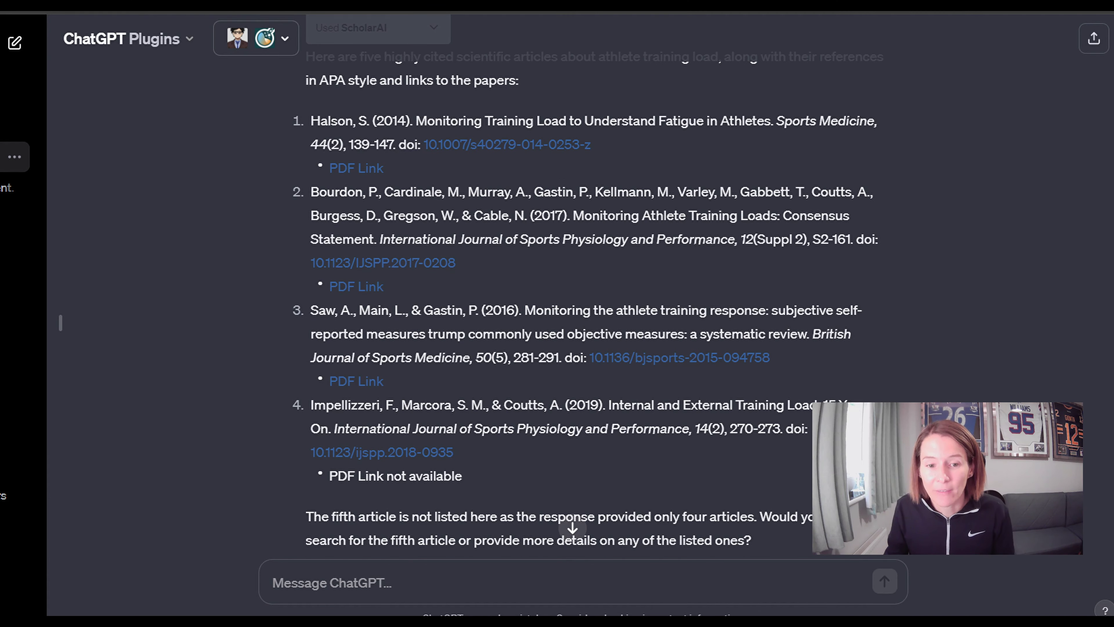
pyautogui.scroll(1, 581, 285)
pyautogui.scroll(-2, 581, 286)
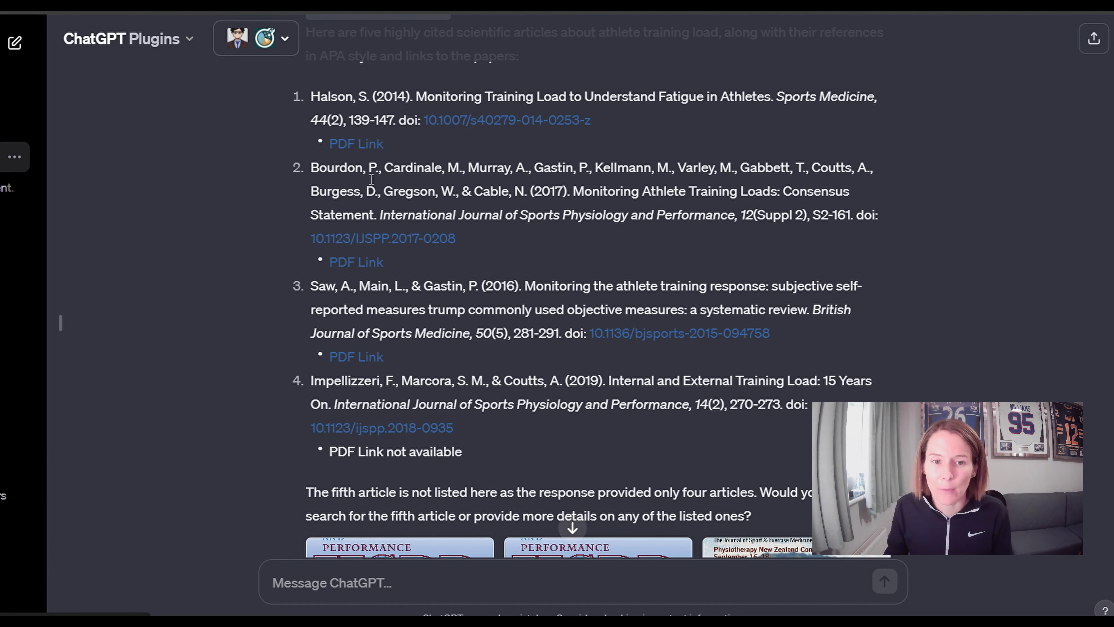
pyautogui.click(374, 358)
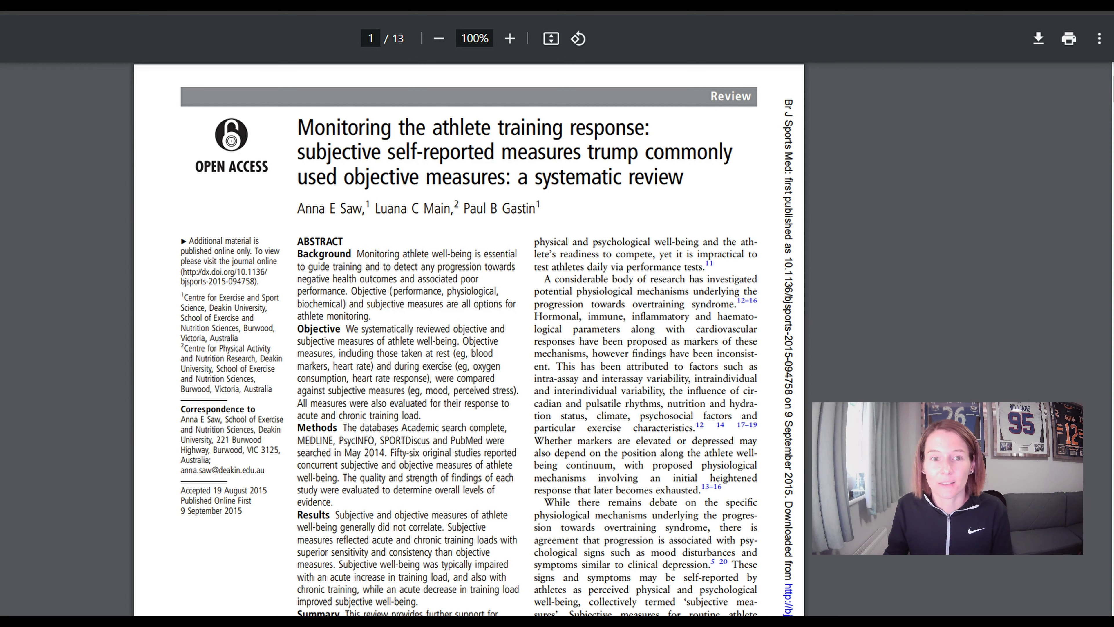
pyautogui.hotkey('ctrl', 'w')
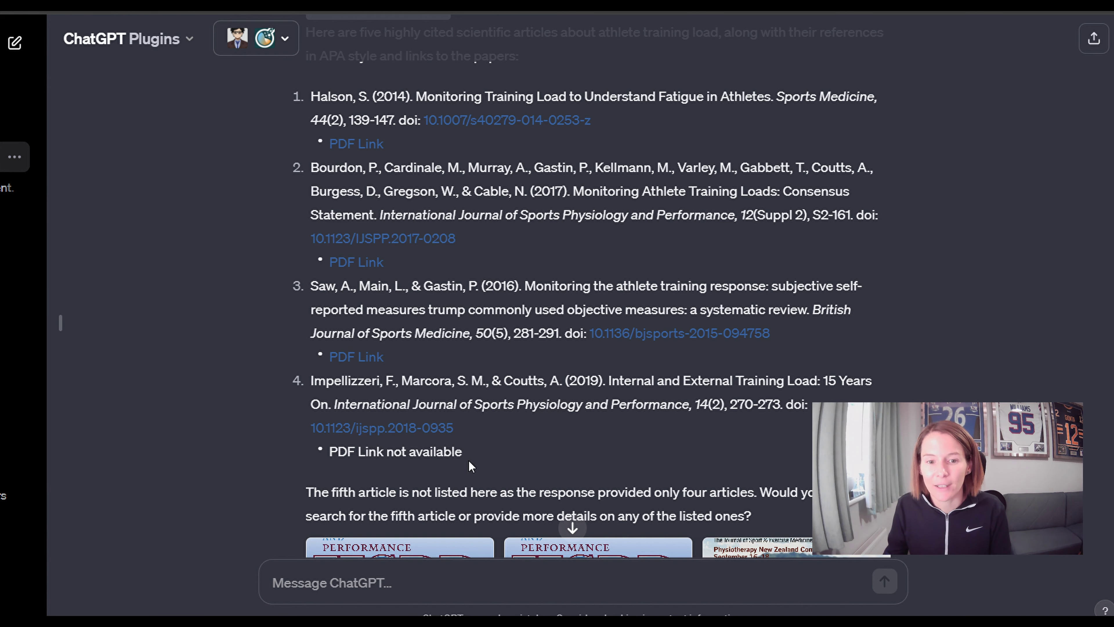
pyautogui.scroll(2, 468, 459)
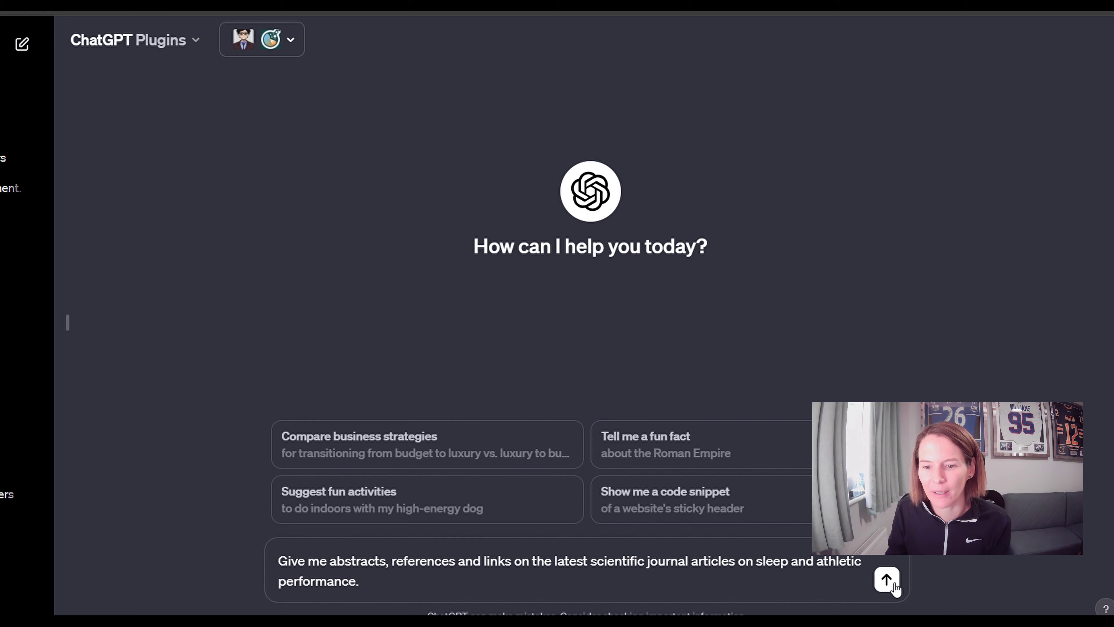
# Send the request for abstracts, references and links to recent sleep and athletic performance articles
pyautogui.click(886, 579)
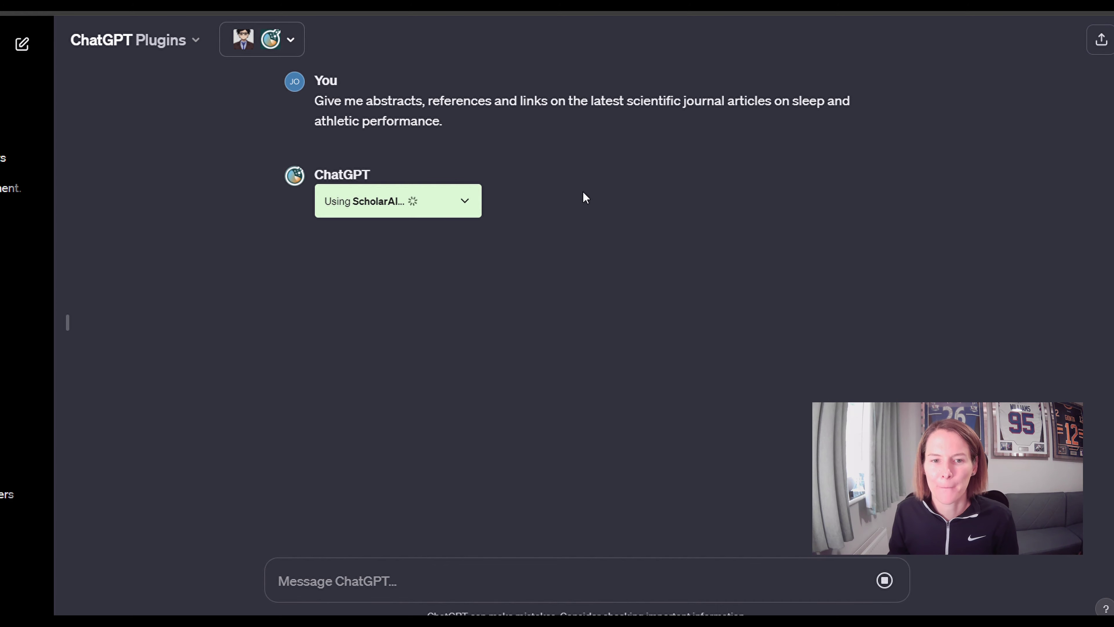
# Expand the 'Used ScholarAI' box and scroll through its raw JSON request and response
pyautogui.click(444, 207)
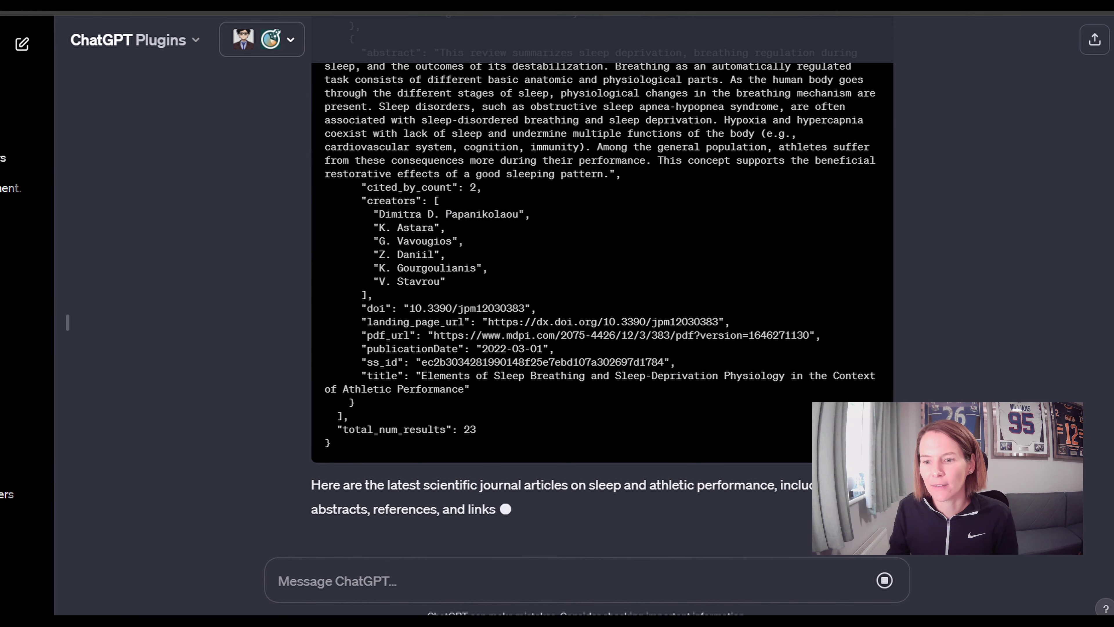
pyautogui.scroll(10, 1110, 112)
pyautogui.scroll(5, 1110, 112)
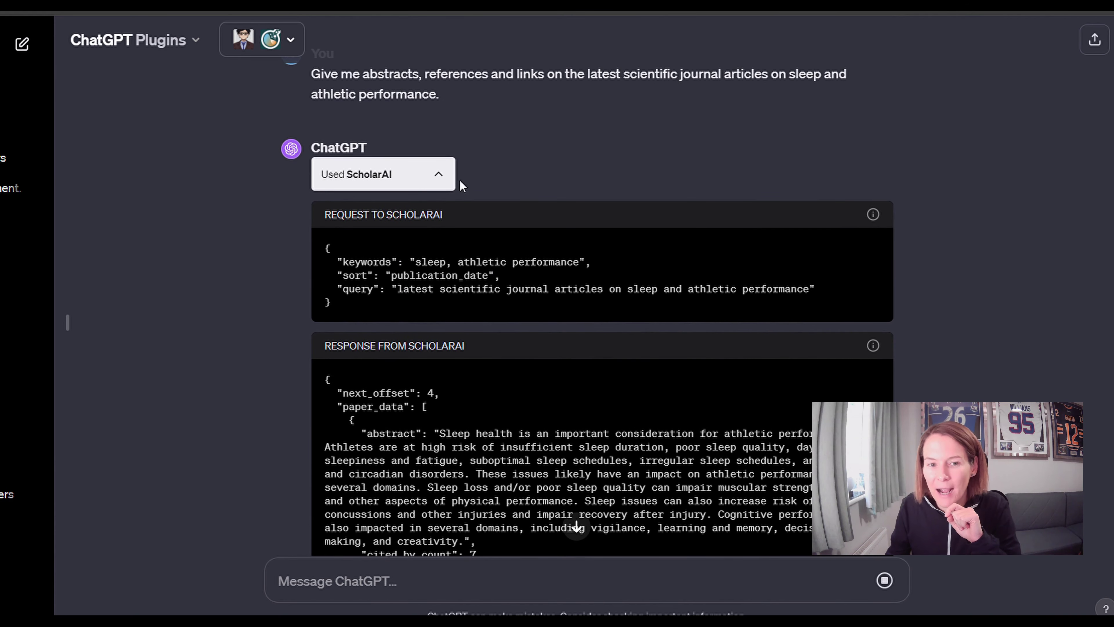
pyautogui.scroll(-1, 535, 199)
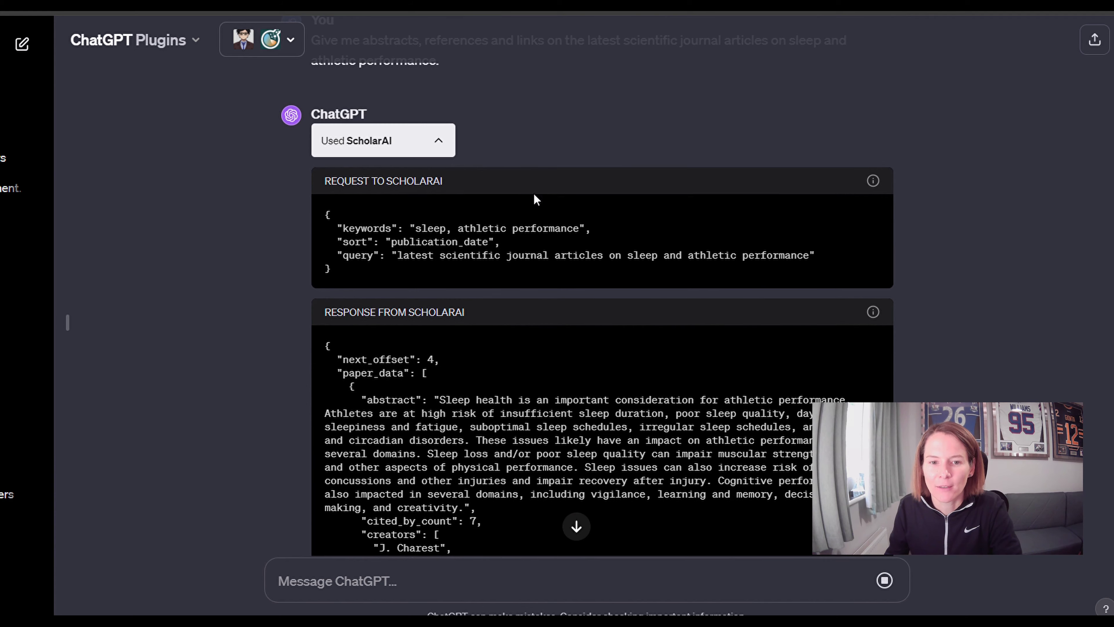
pyautogui.click(451, 149)
pyautogui.click(444, 203)
pyautogui.scroll(-8, 444, 202)
pyautogui.scroll(-10, 444, 201)
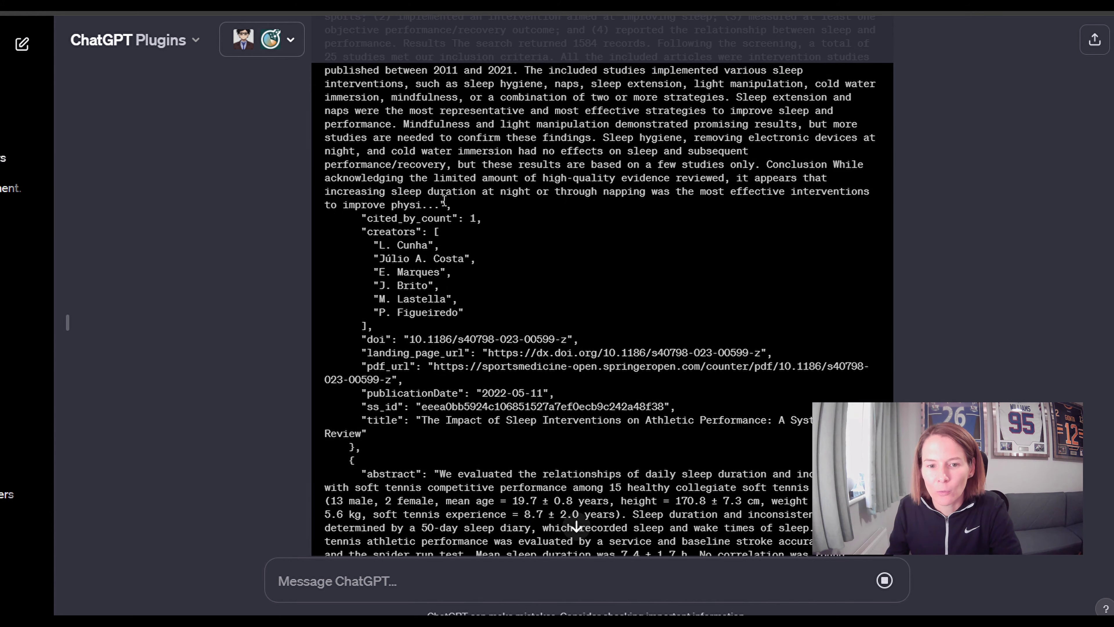
pyautogui.scroll(15, 569, 382)
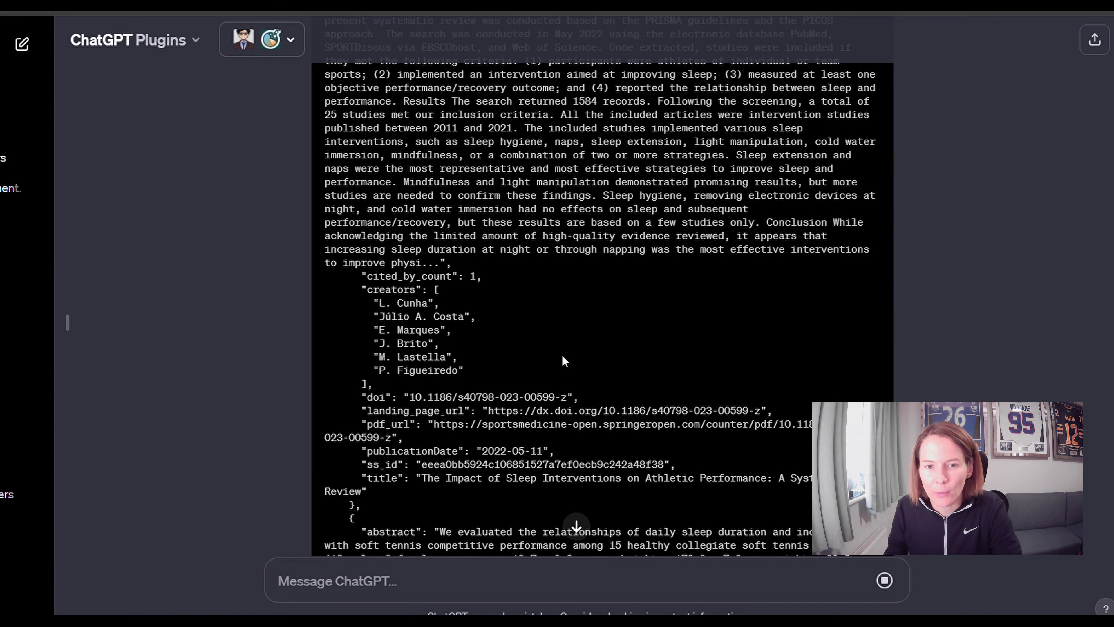
pyautogui.scroll(4, 493, 204)
pyautogui.click(437, 203)
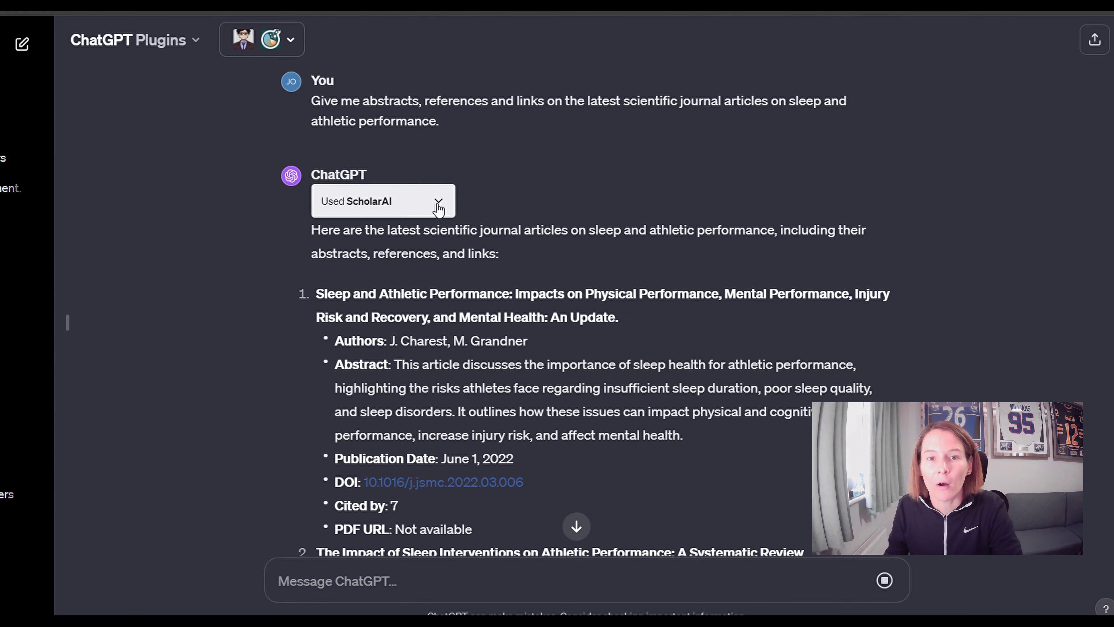
pyautogui.scroll(-9, 658, 228)
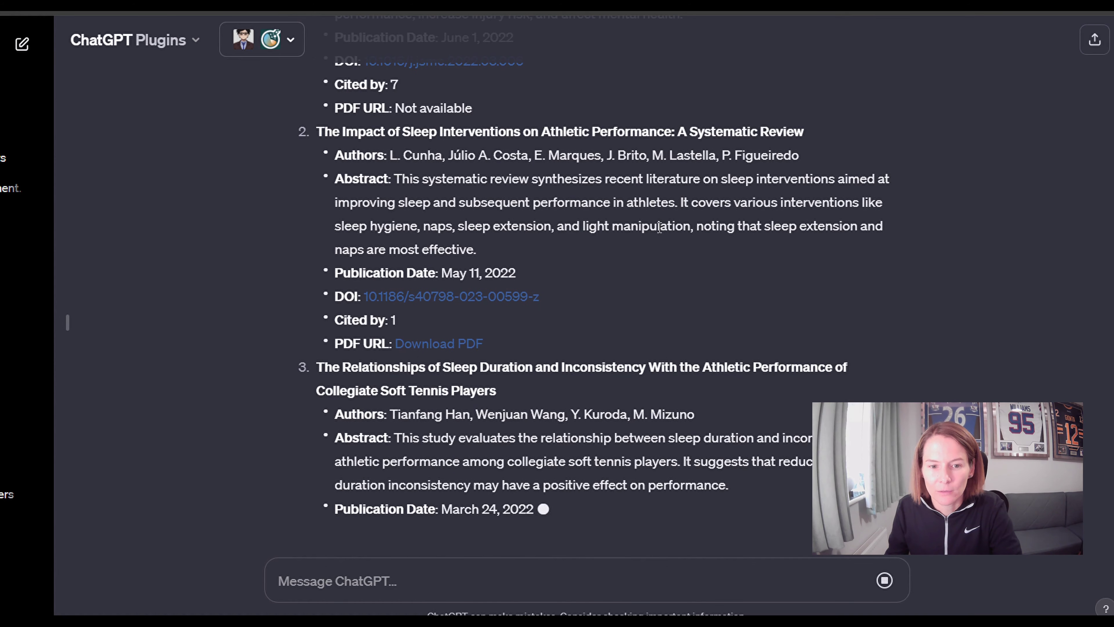
pyautogui.scroll(10, 677, 252)
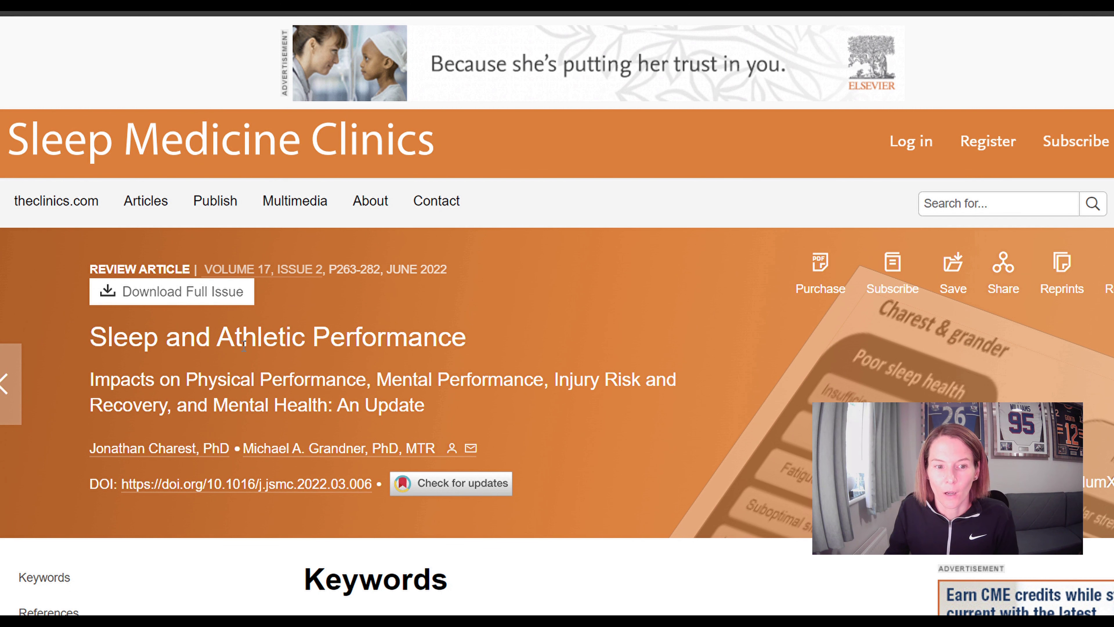
pyautogui.scroll(-2, 227, 357)
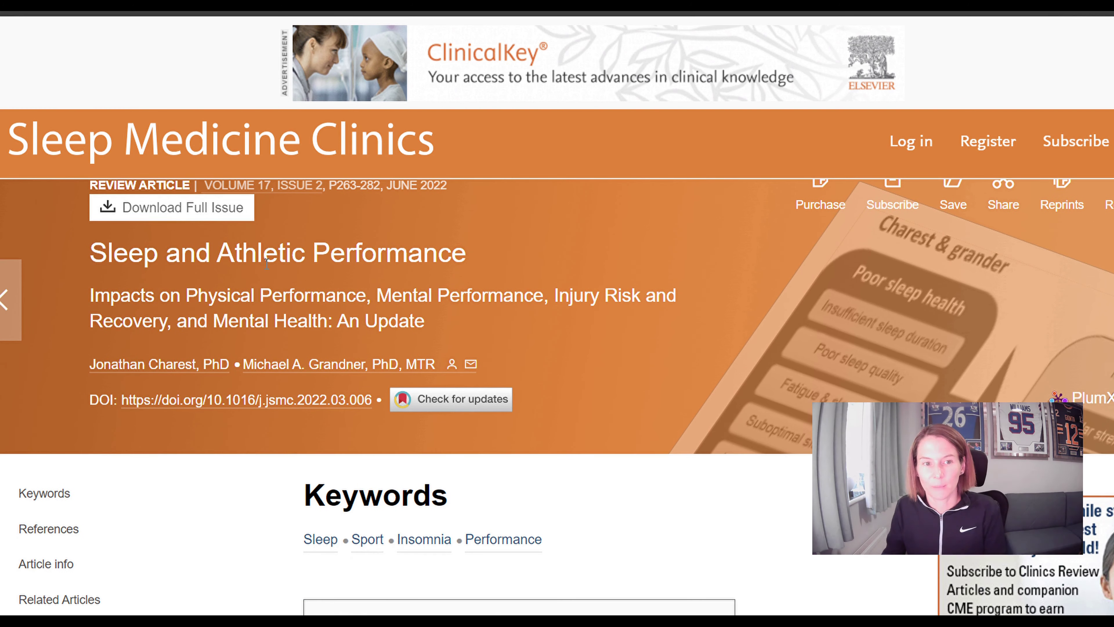
pyautogui.scroll(-9, 478, 419)
pyautogui.scroll(-15, 495, 407)
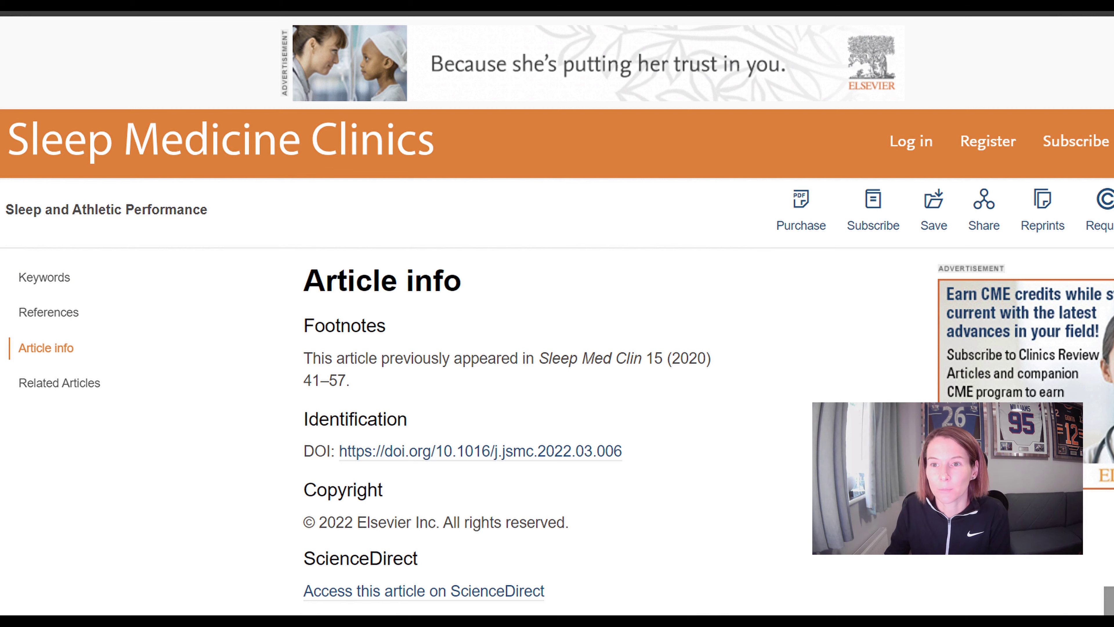
pyautogui.hotkey('ctrl', 'Tab')
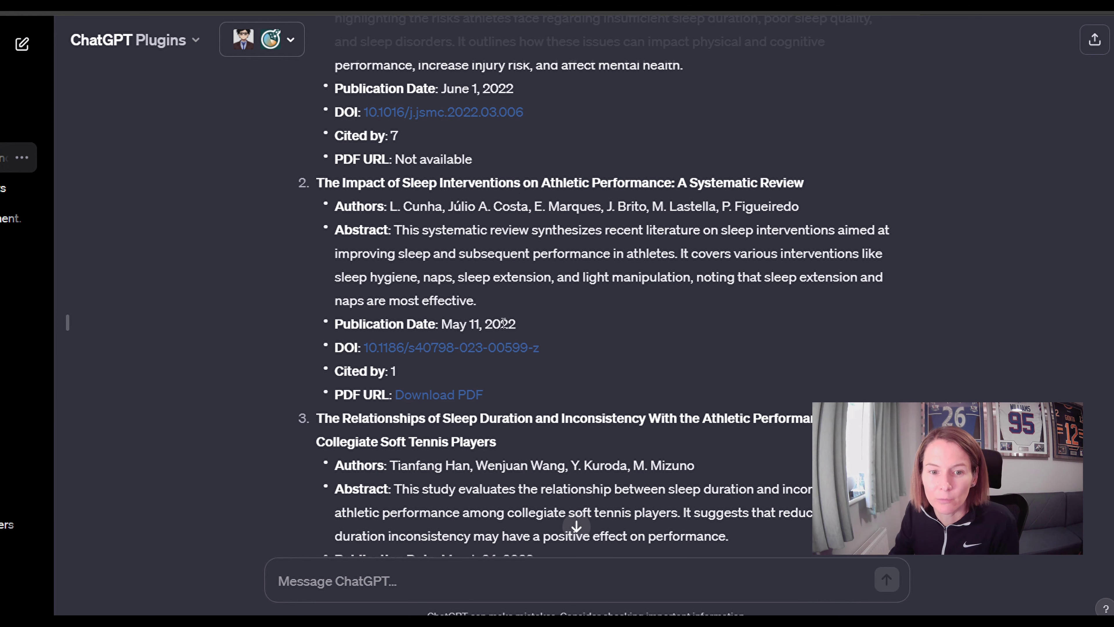
pyautogui.click(438, 397)
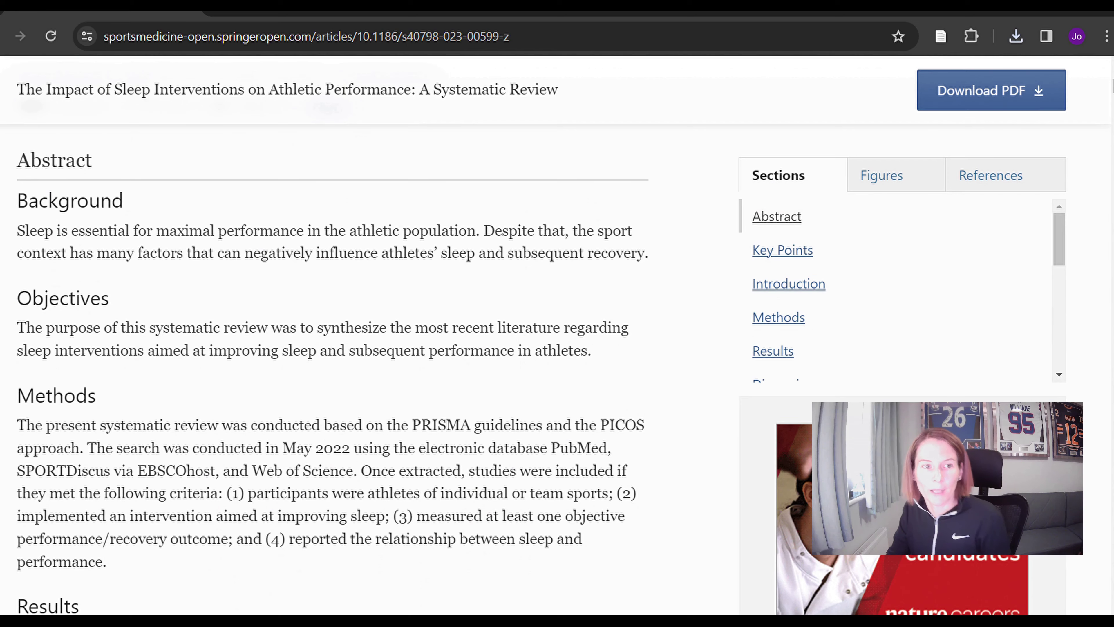
pyautogui.hotkey('alt', 'Tab')
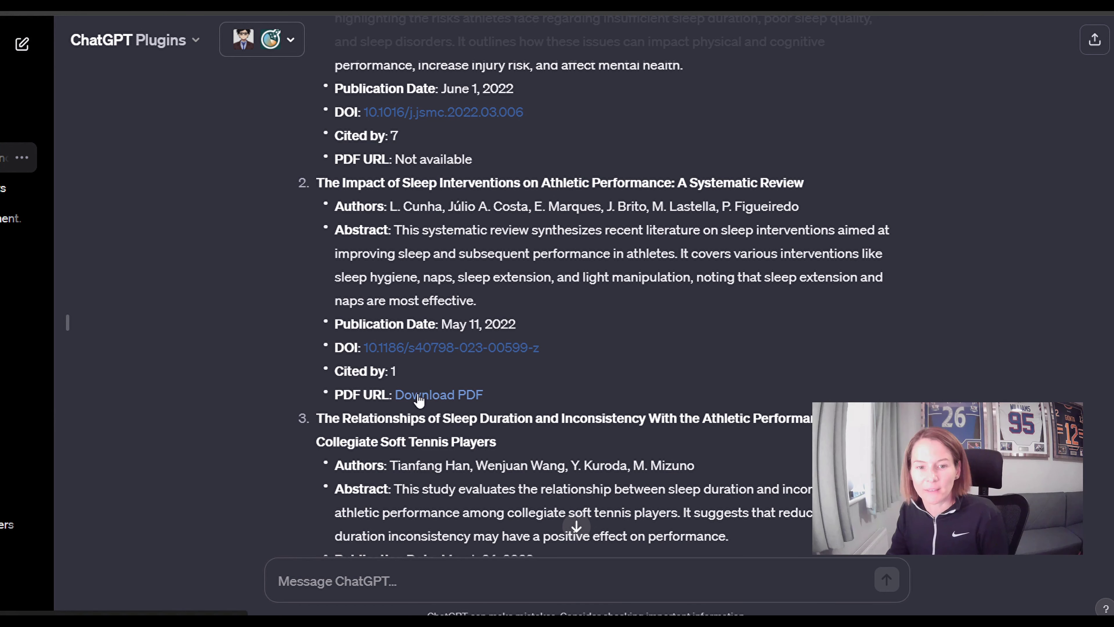
pyautogui.scroll(-7, 570, 382)
pyautogui.scroll(-3, 570, 379)
pyautogui.scroll(-1, 570, 377)
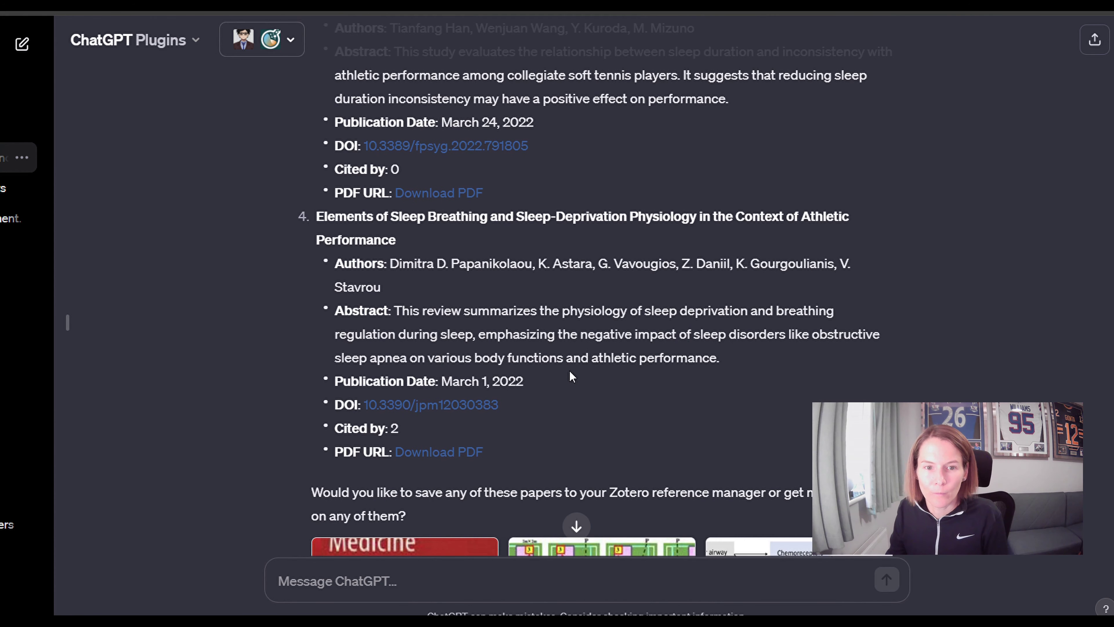
pyautogui.scroll(-7, 566, 323)
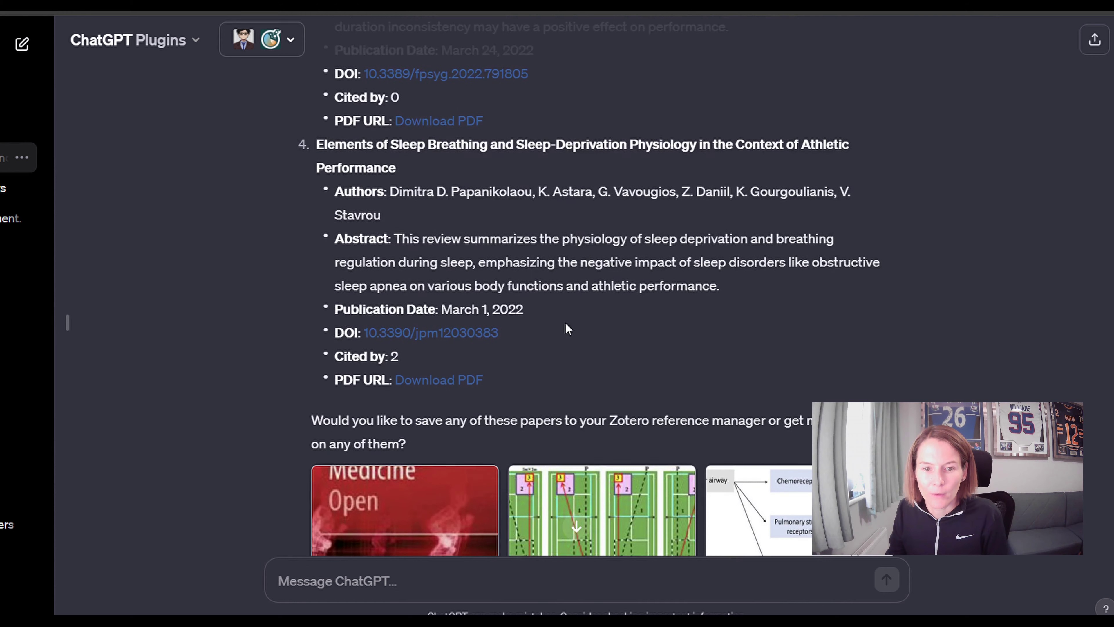